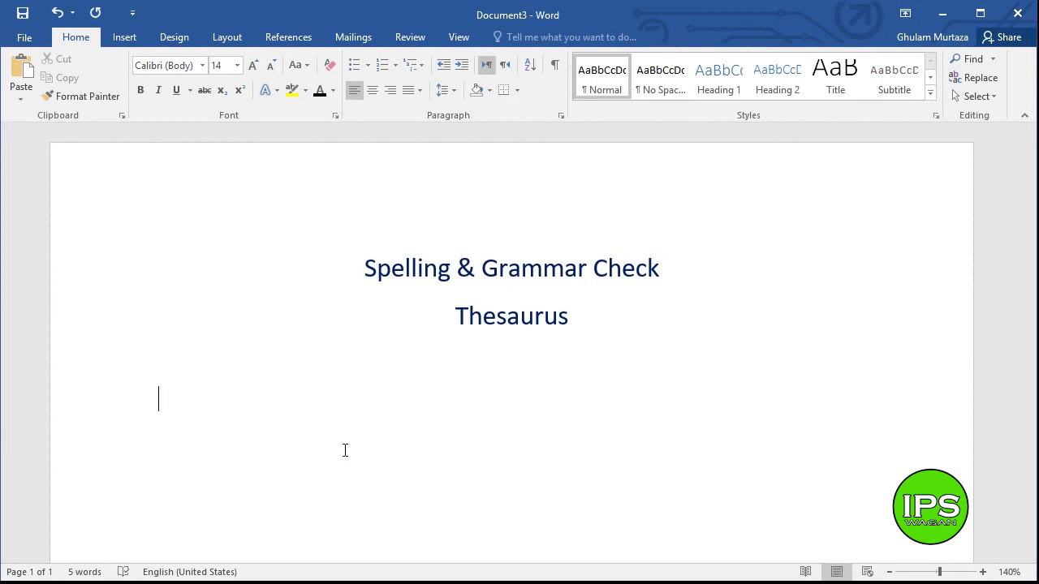
# - Type the misspelled word 'finash' on the empty line and place the caret inside it
pyautogui.write('finash')
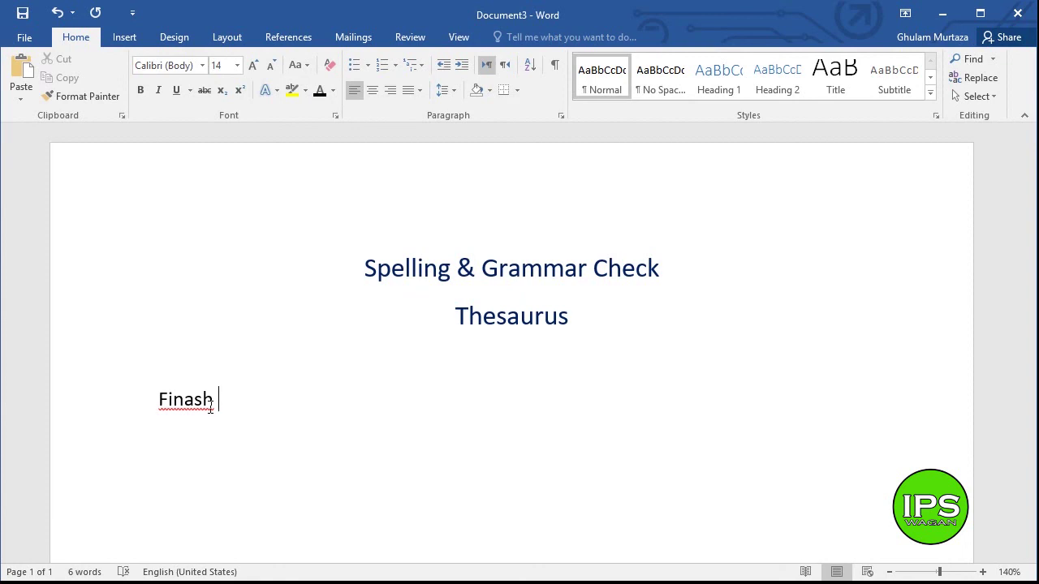
pyautogui.doubleClick(211, 400)
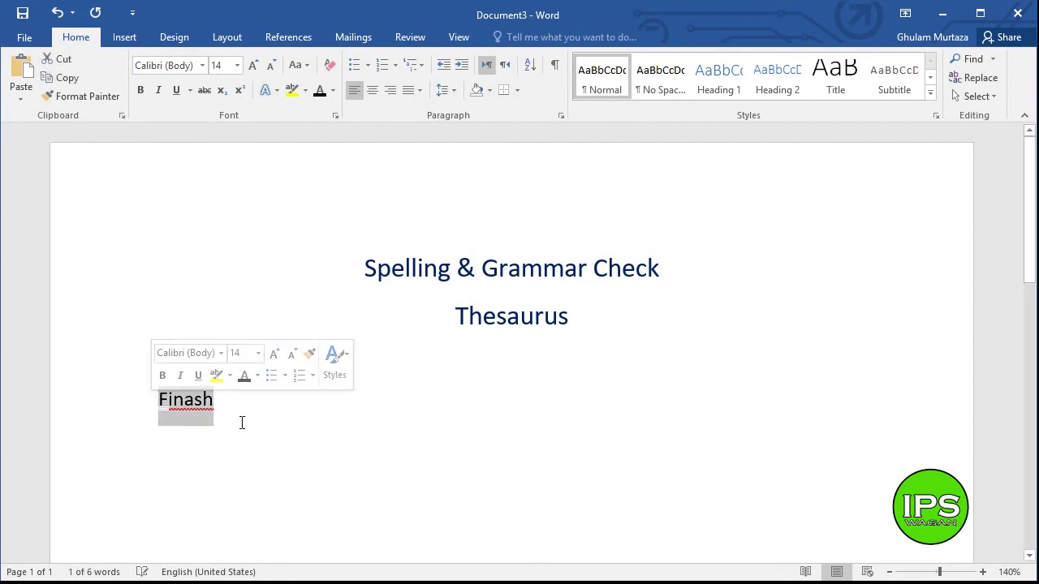
pyautogui.click(232, 416)
pyautogui.click(193, 398)
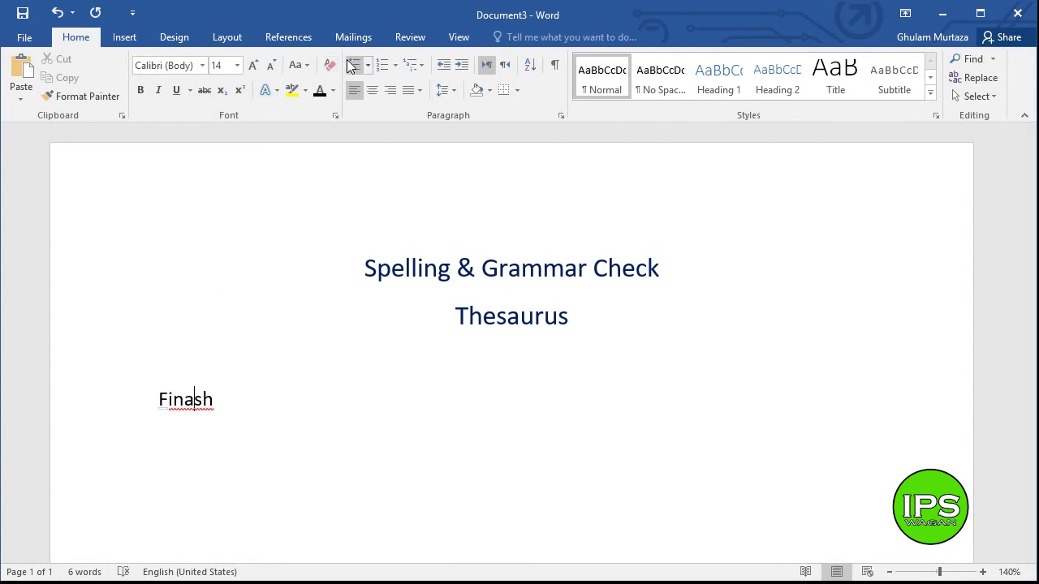
# - Run Spelling & Grammar from the Review tab and change Finash to the suggested Finish
pyautogui.click(405, 36)
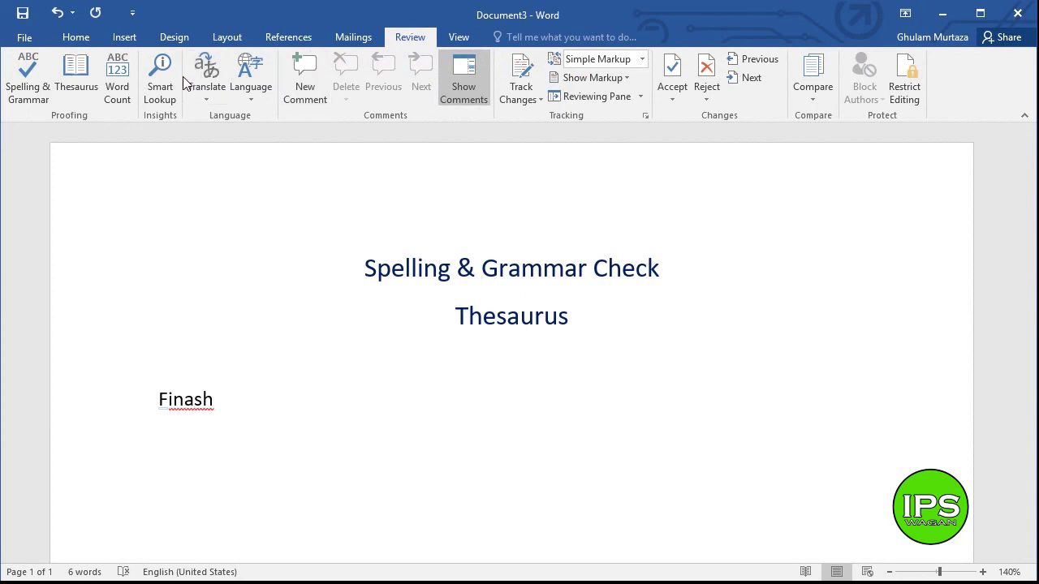
pyautogui.click(39, 99)
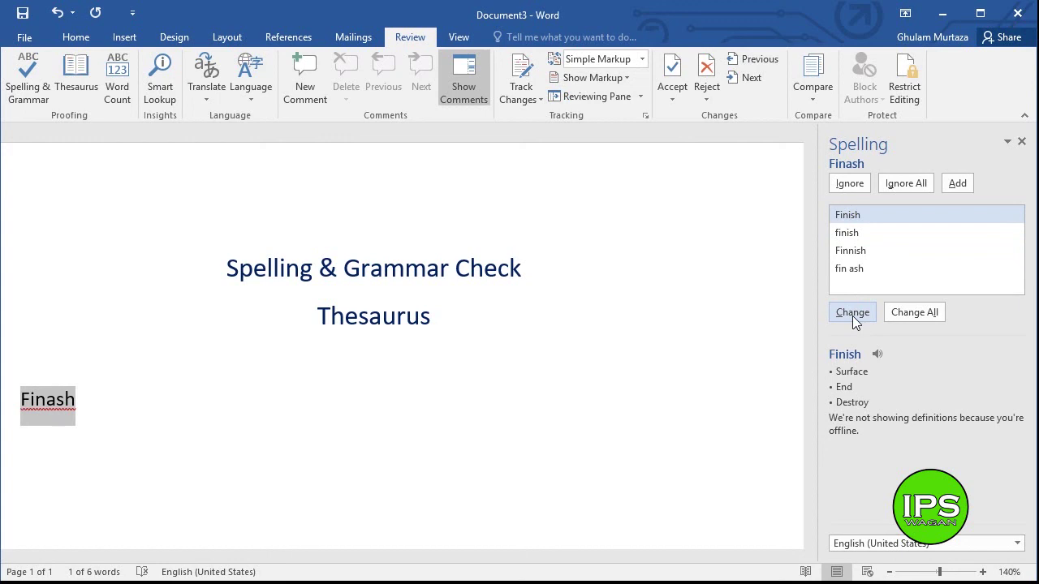
pyautogui.click(852, 316)
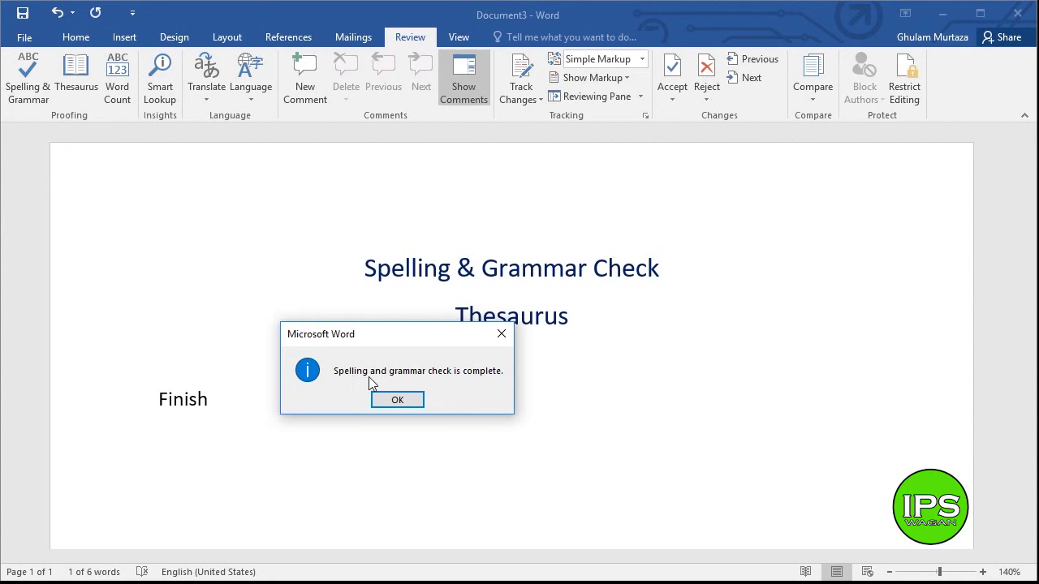
pyautogui.click(417, 400)
# - Type 'finash' on a new line below Finish, then spell-check it and close the pane unchanged
pyautogui.click(221, 399)
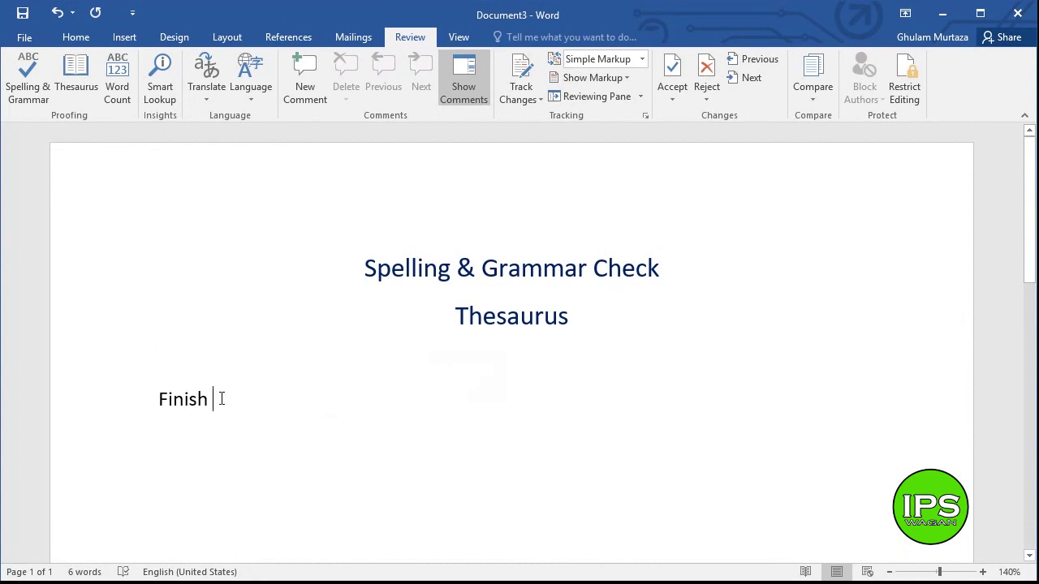
pyautogui.press('Return')
pyautogui.write('fin')
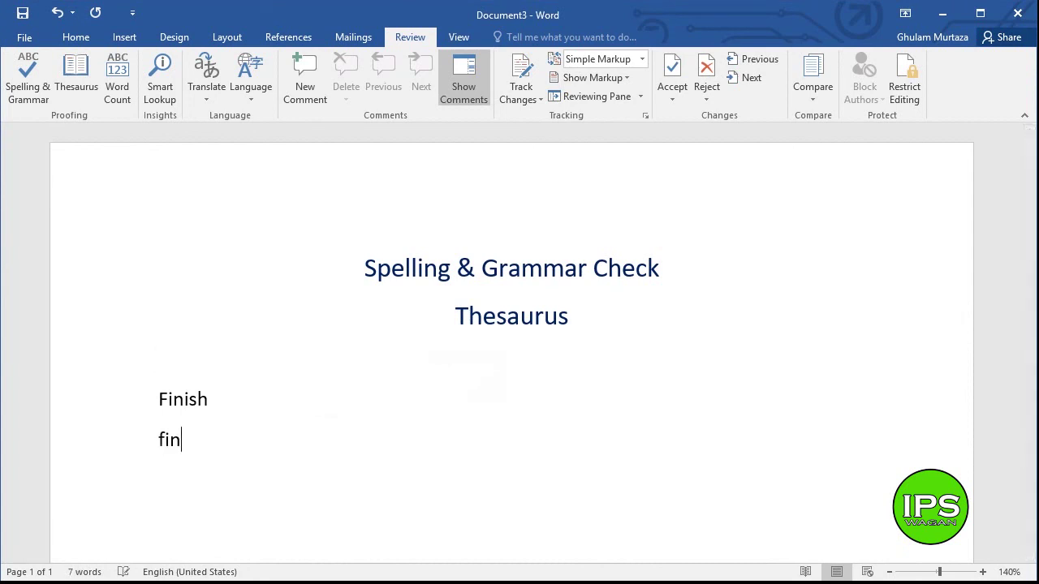
pyautogui.write('ash')
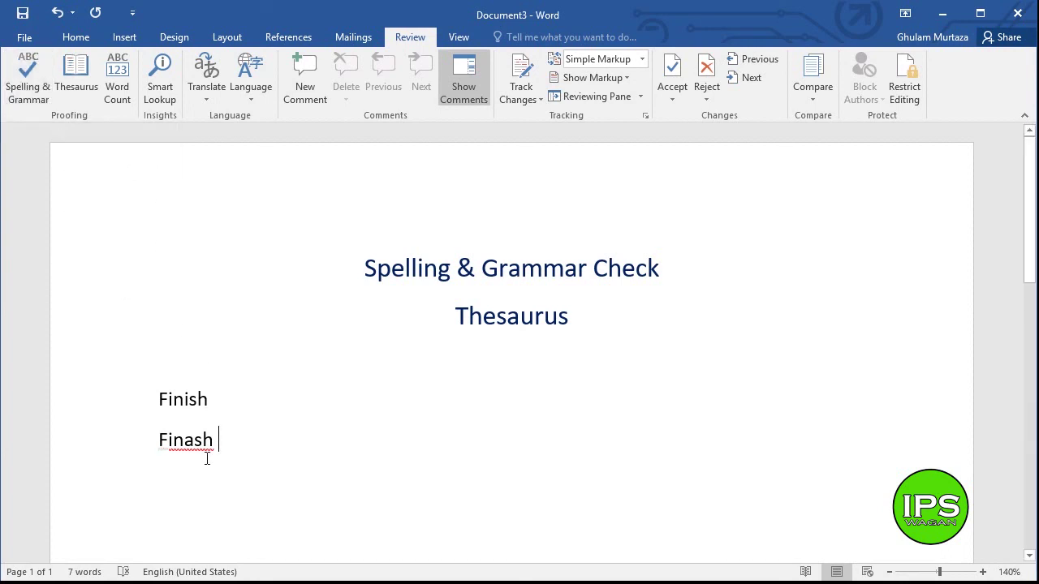
pyautogui.click(185, 440)
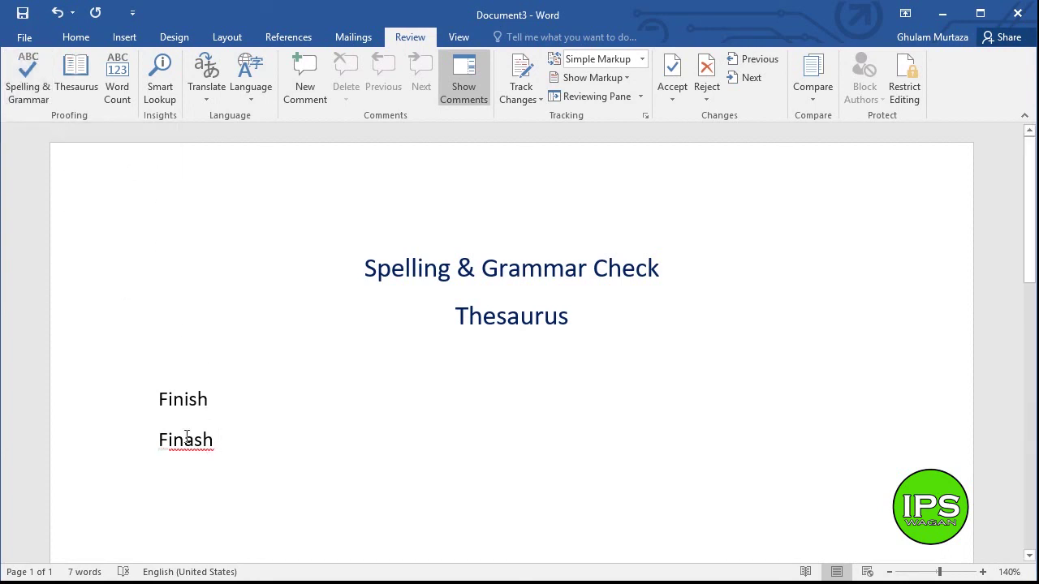
pyautogui.click(28, 94)
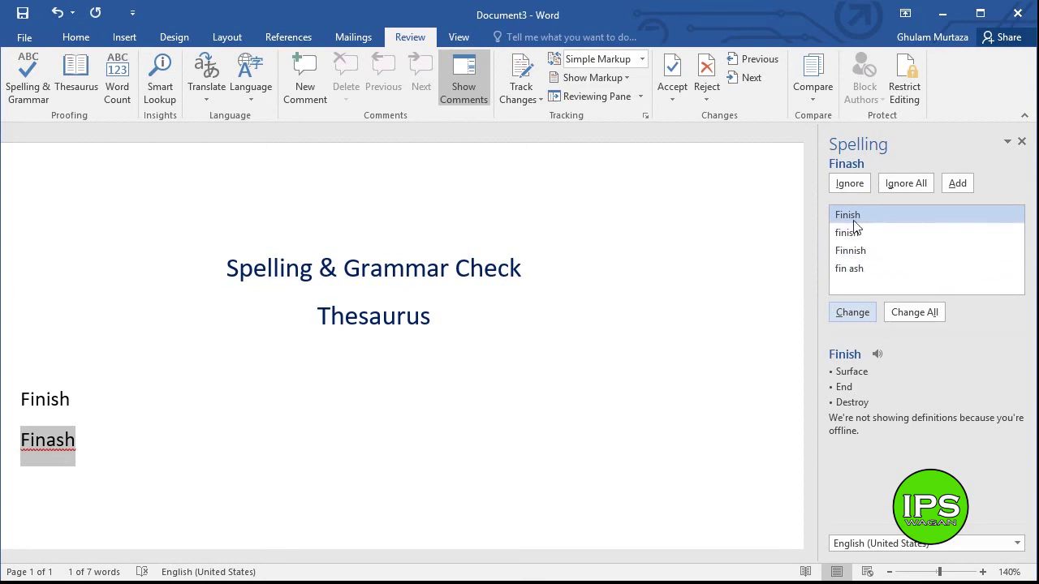
pyautogui.click(1021, 141)
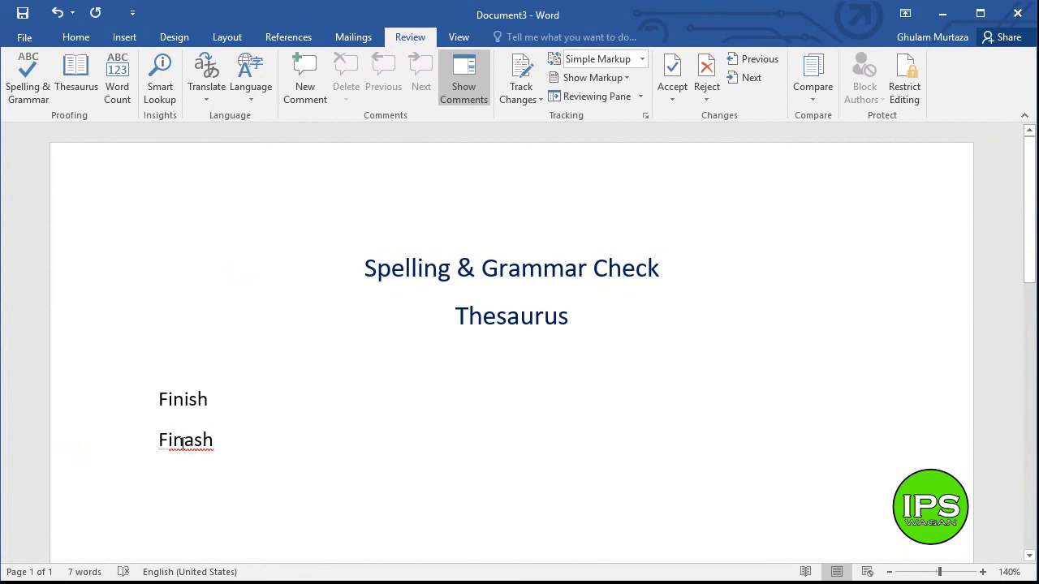
# - Correct the second Finash to Finish from the right-click suggestions and start a new line
pyautogui.rightClick(183, 442)
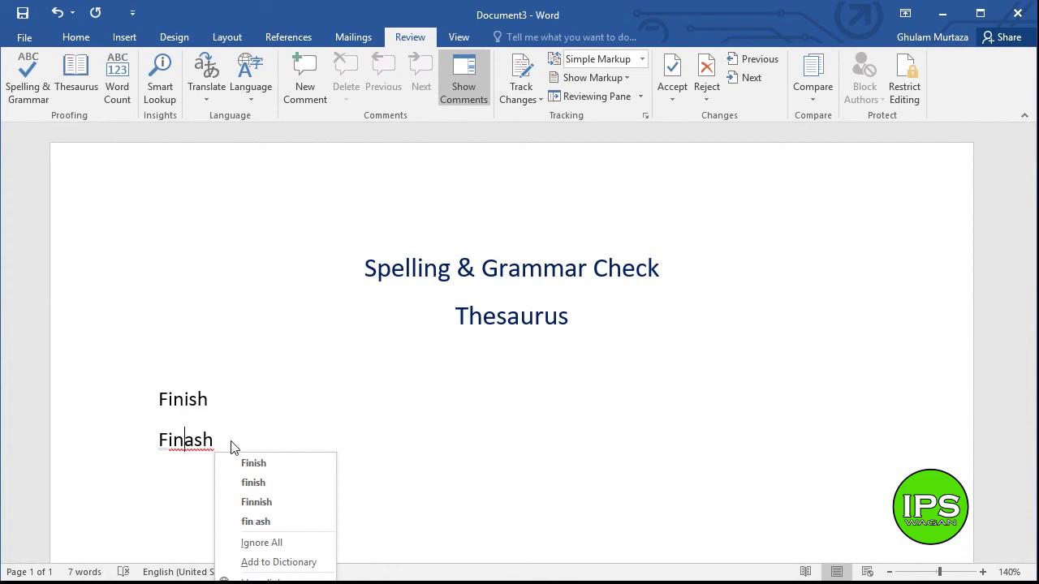
pyautogui.click(542, 425)
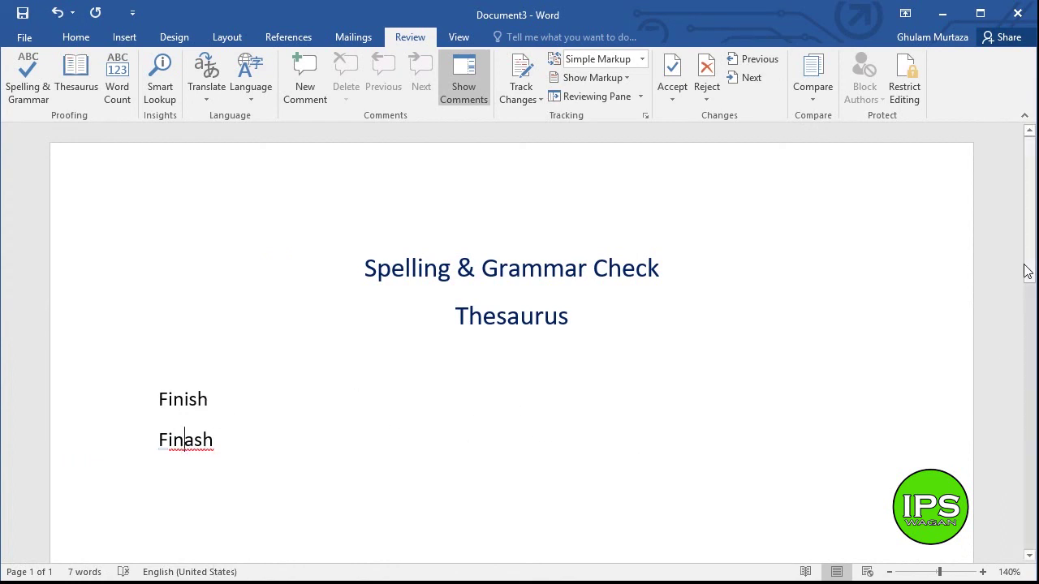
pyautogui.scroll(-3, 1029, 274)
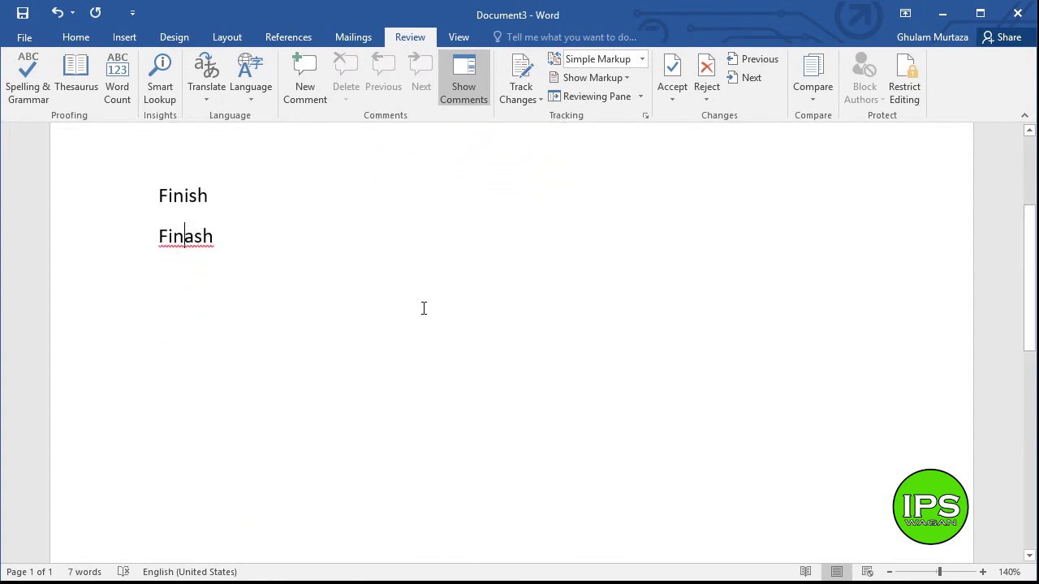
pyautogui.rightClick(193, 243)
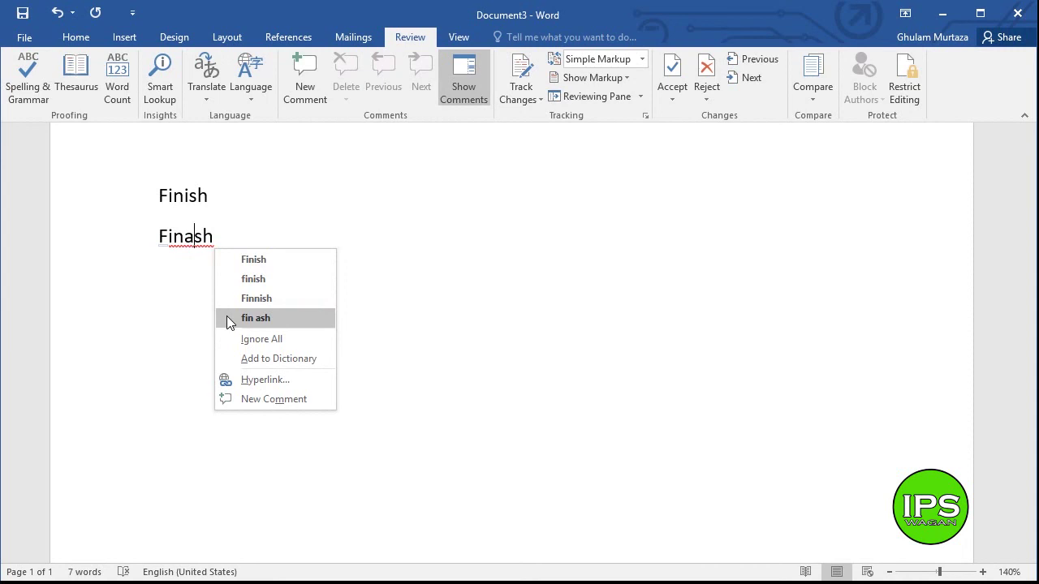
pyautogui.click(236, 263)
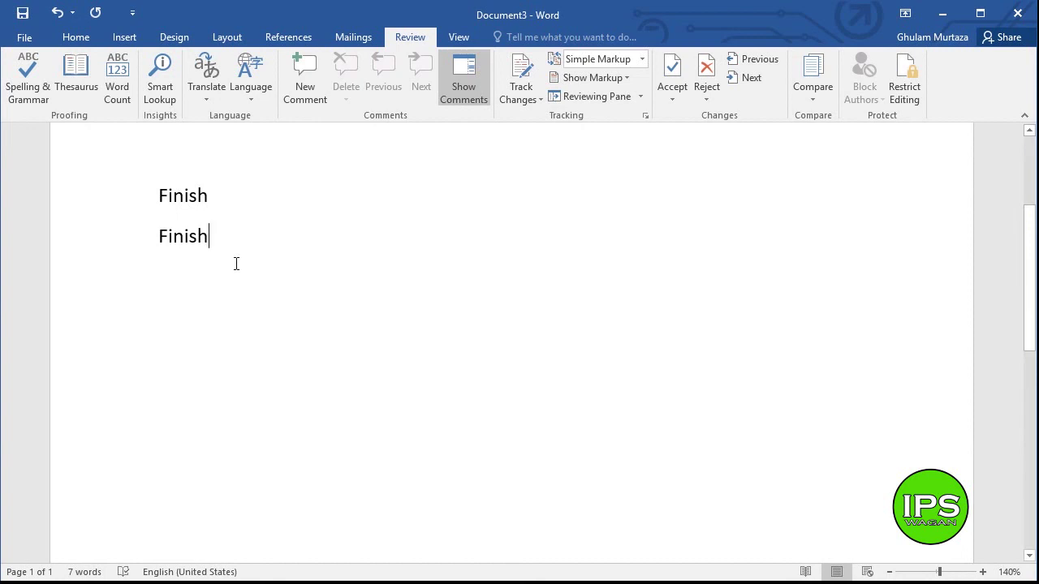
pyautogui.press('Return')
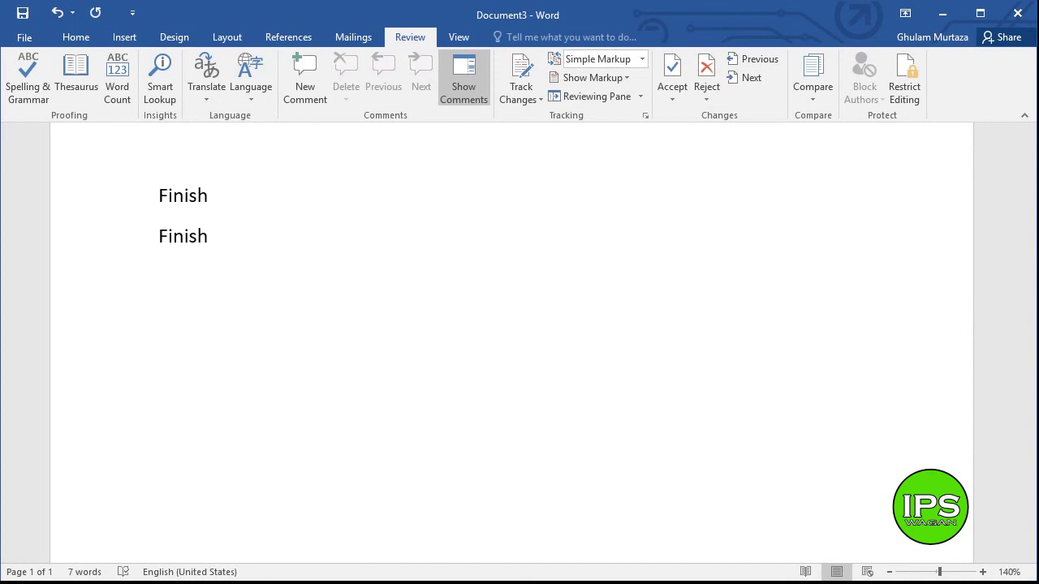
# - Type 'computaoin', correct it to Computation from the right-click suggestions, and start a new line
pyautogui.write('compu')
pyautogui.write('taoin')
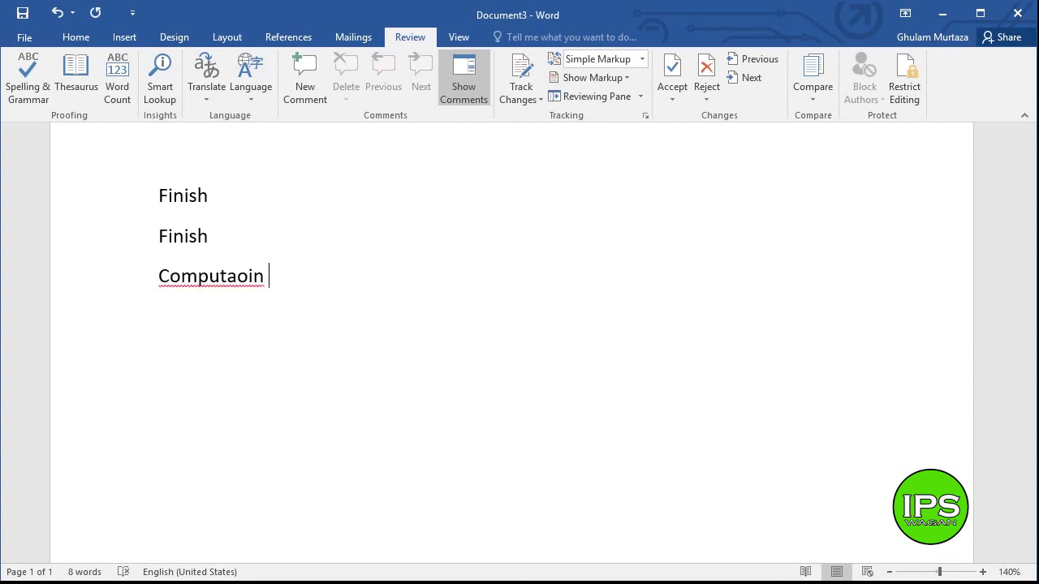
pyautogui.rightClick(215, 286)
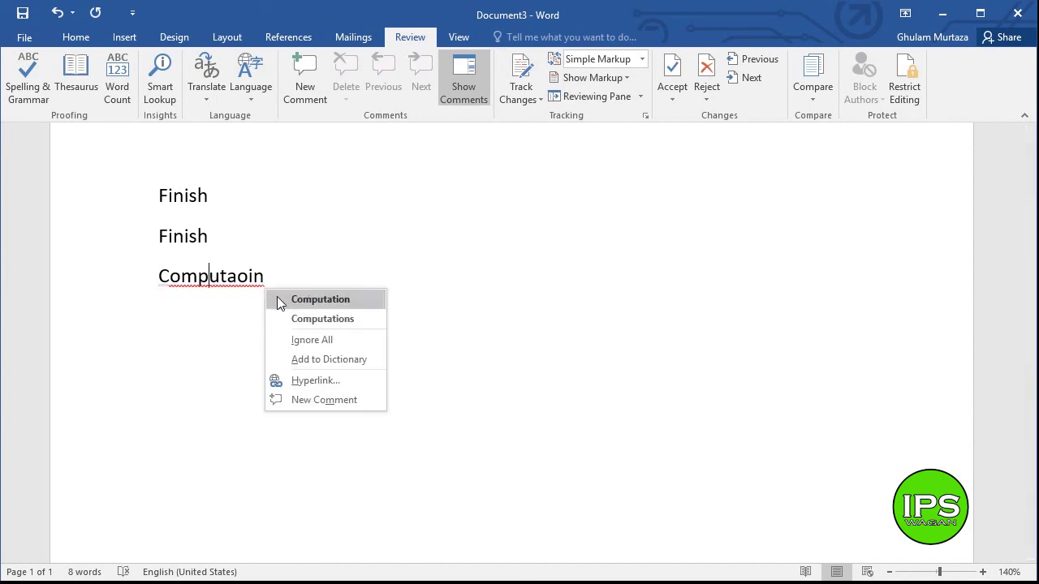
pyautogui.click(319, 299)
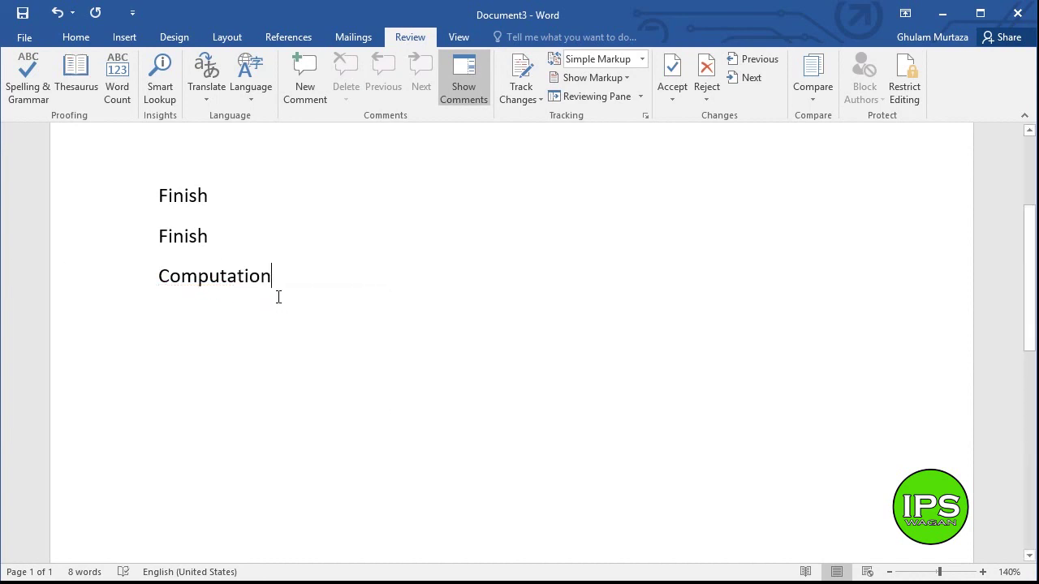
pyautogui.press('Return')
# - Type 'good' and 'goood' on two lines below Computation, then start an empty line
pyautogui.scroll(-2, 1030, 258)
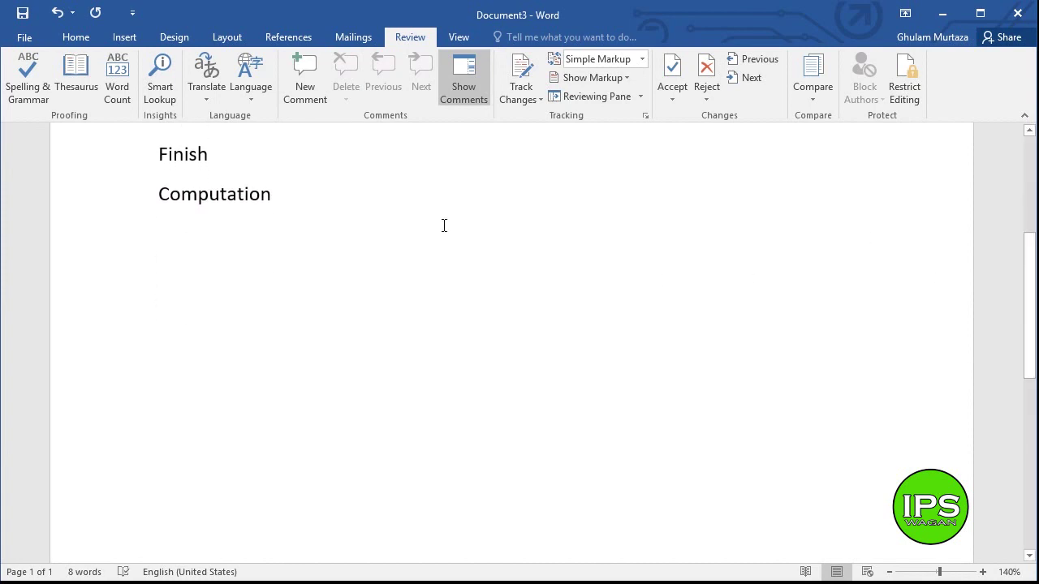
pyautogui.scroll(2, 1024, 276)
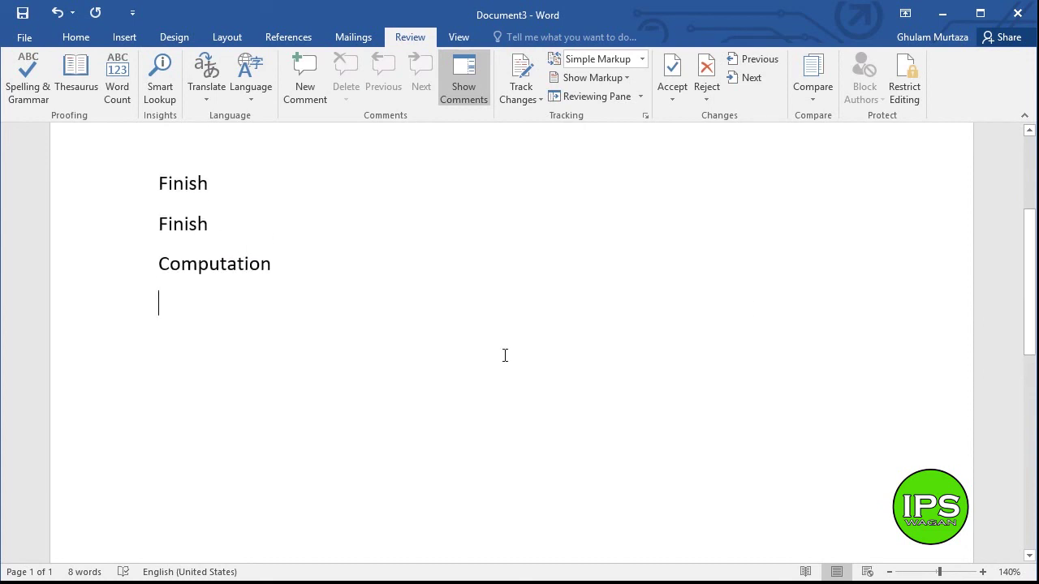
pyautogui.write('g')
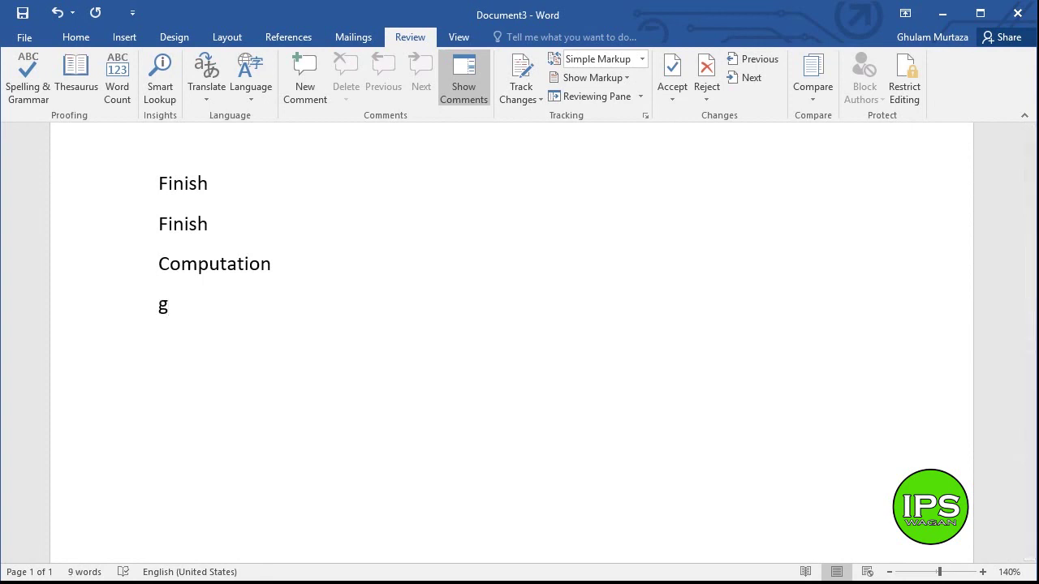
pyautogui.write('ood')
pyautogui.press('Return')
pyautogui.write('gooo')
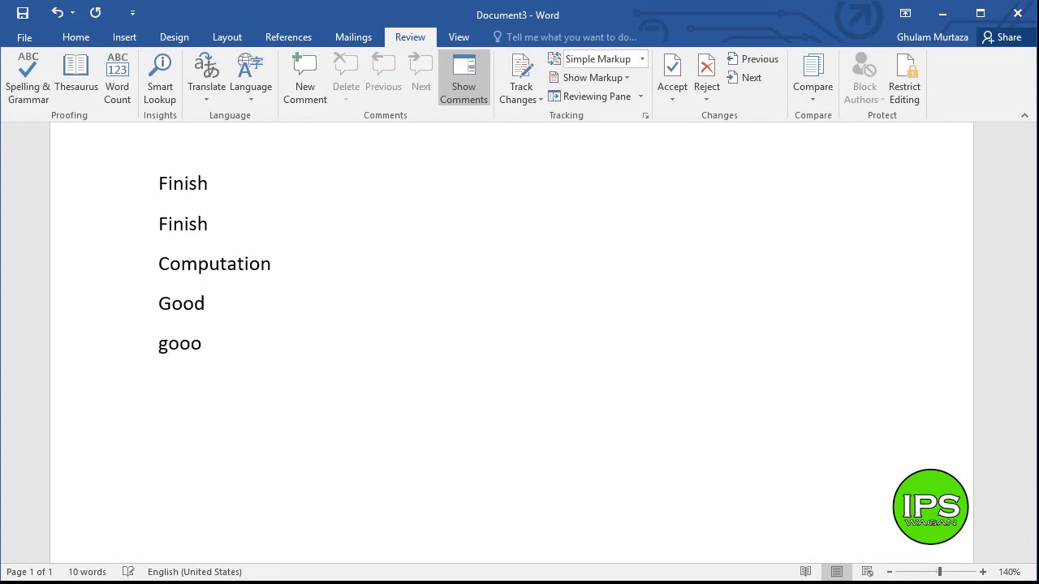
pyautogui.write('d')
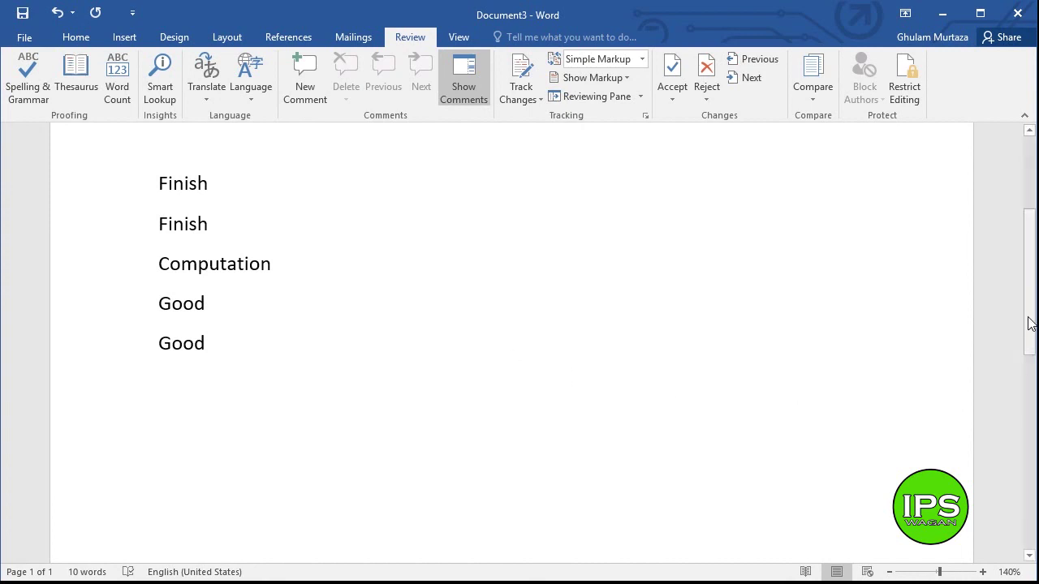
pyautogui.scroll(1, 1019, 290)
pyautogui.scroll(1, 1016, 267)
pyautogui.scroll(-2, 1010, 301)
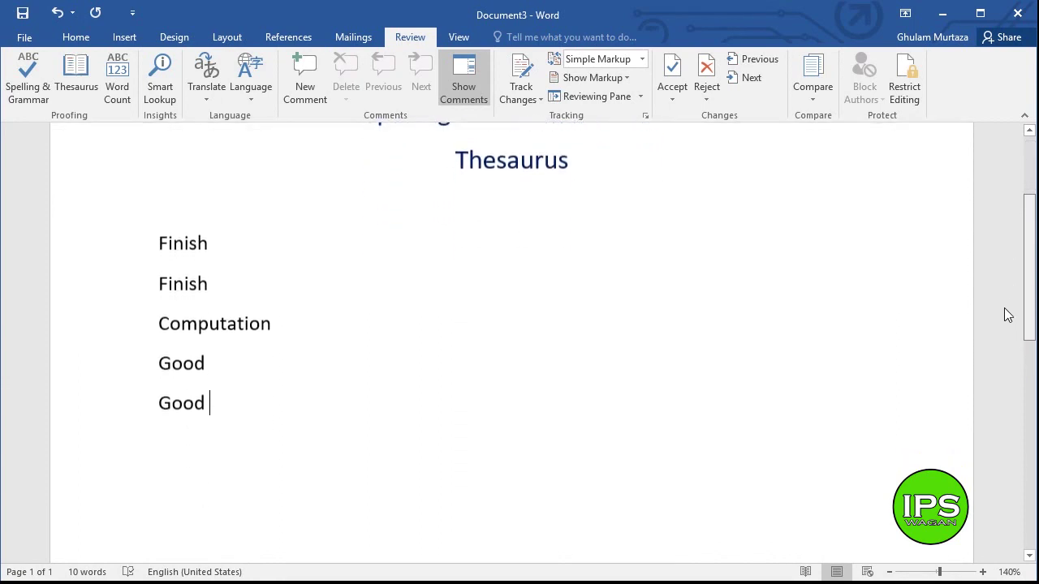
pyautogui.scroll(-1, 1000, 333)
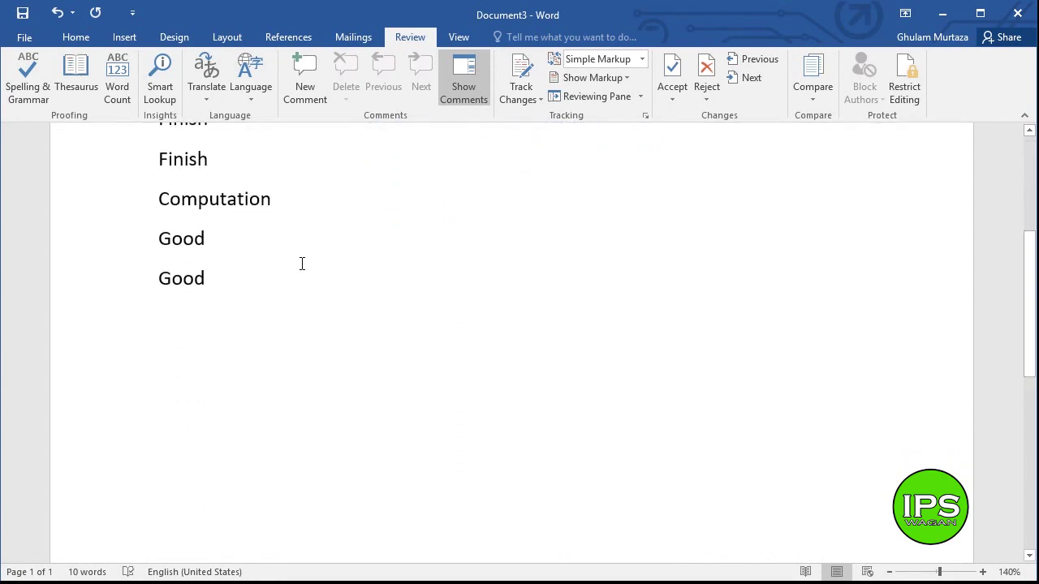
pyautogui.press('Return')
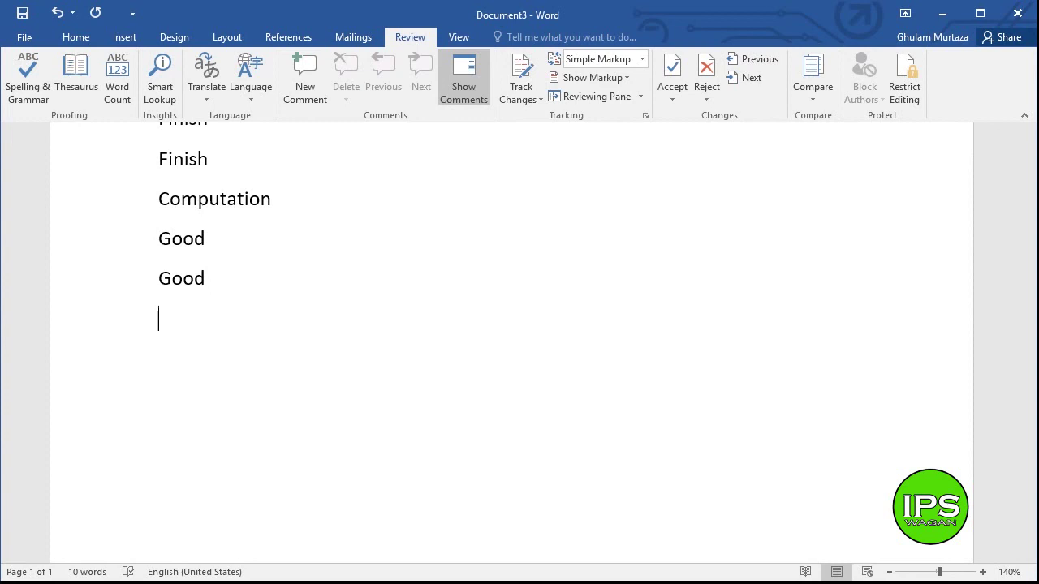
# - Type a first name, then a second name on the next line, and place the caret in the flagged one
pyautogui.press('Return')
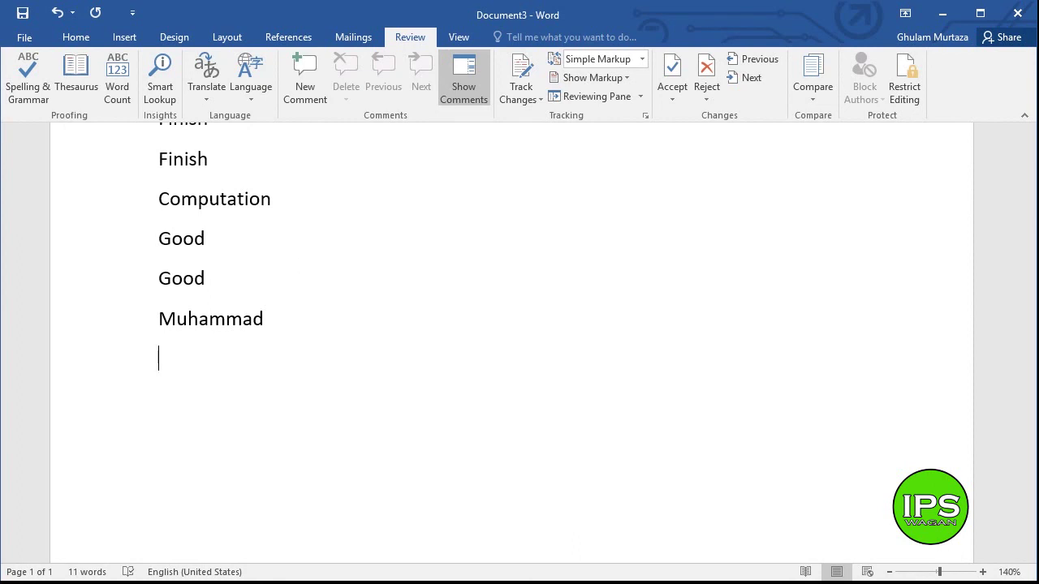
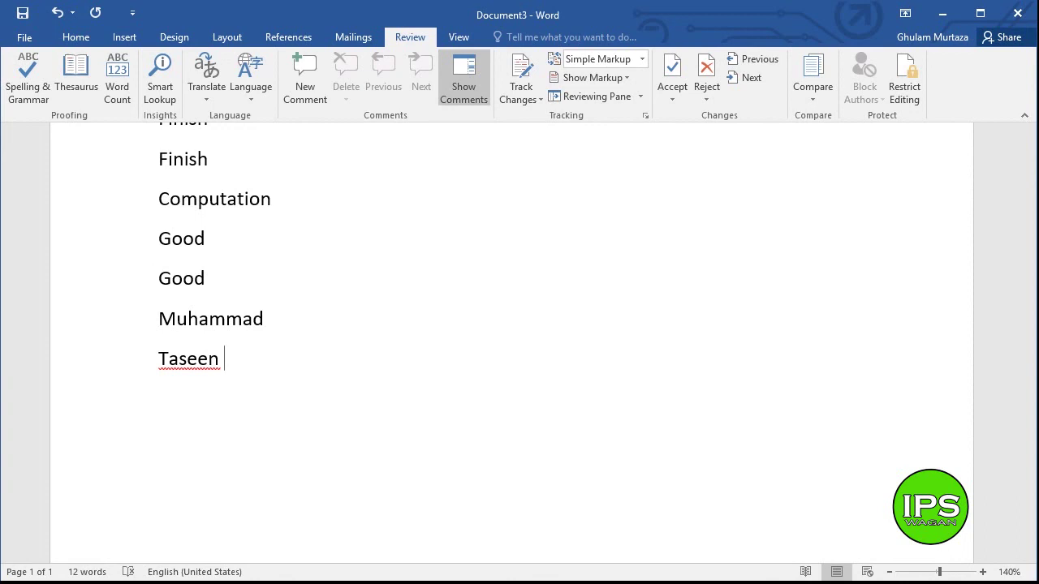
pyautogui.click(195, 363)
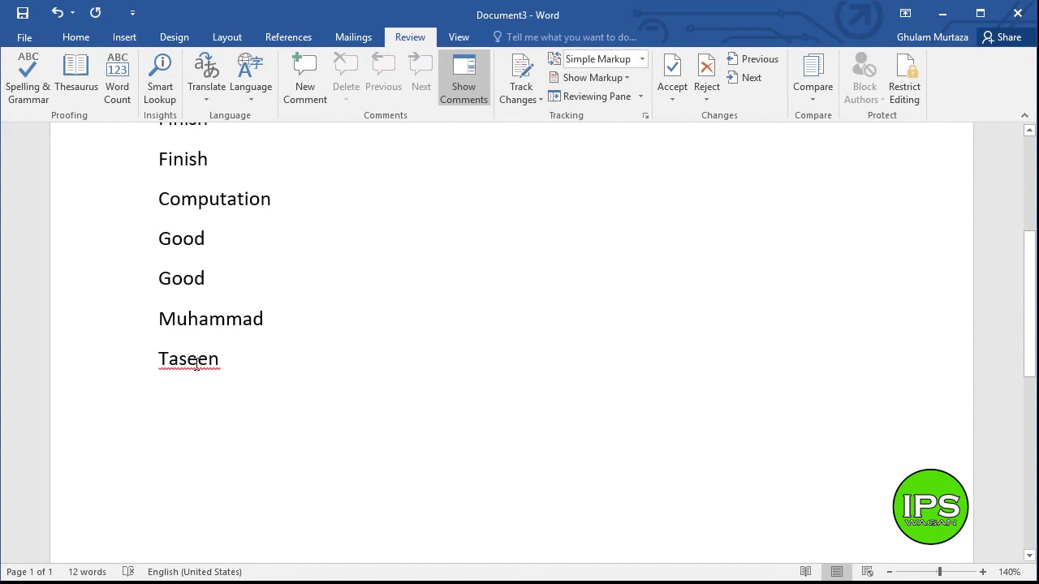
# - Choose Ignore All for the flagged name from its right-click menu and start a new line
pyautogui.rightClick(197, 367)
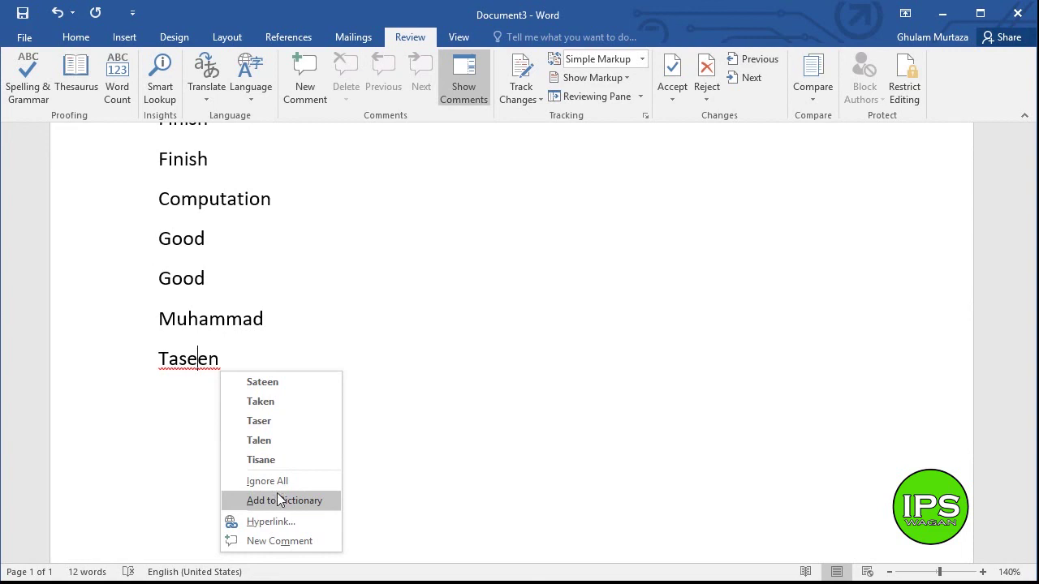
pyautogui.click(276, 480)
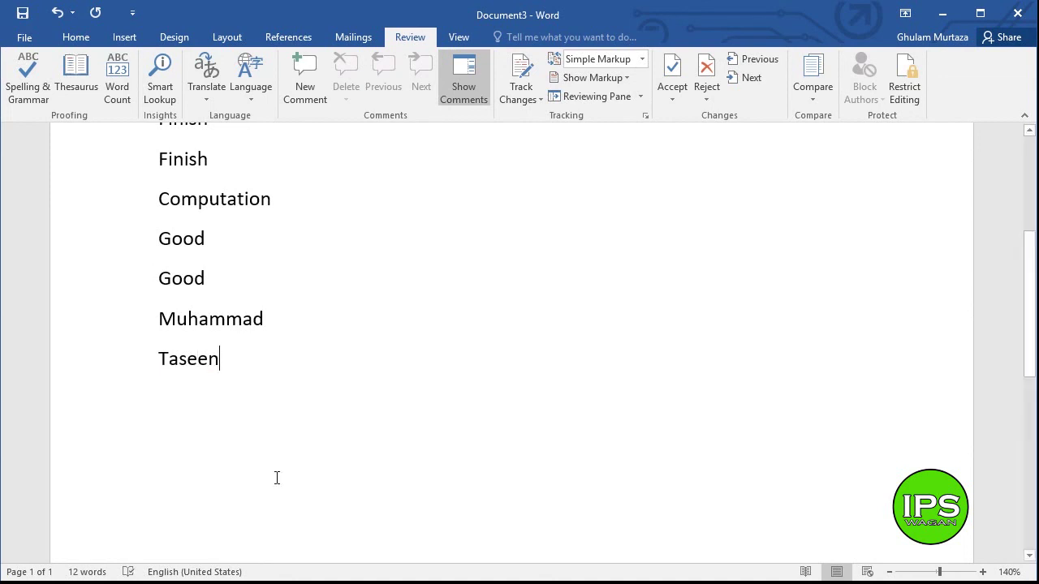
pyautogui.press('Return')
# - Retype the ignored name on a new line, closing a stray blank document opened by accident
pyautogui.write('Tas')
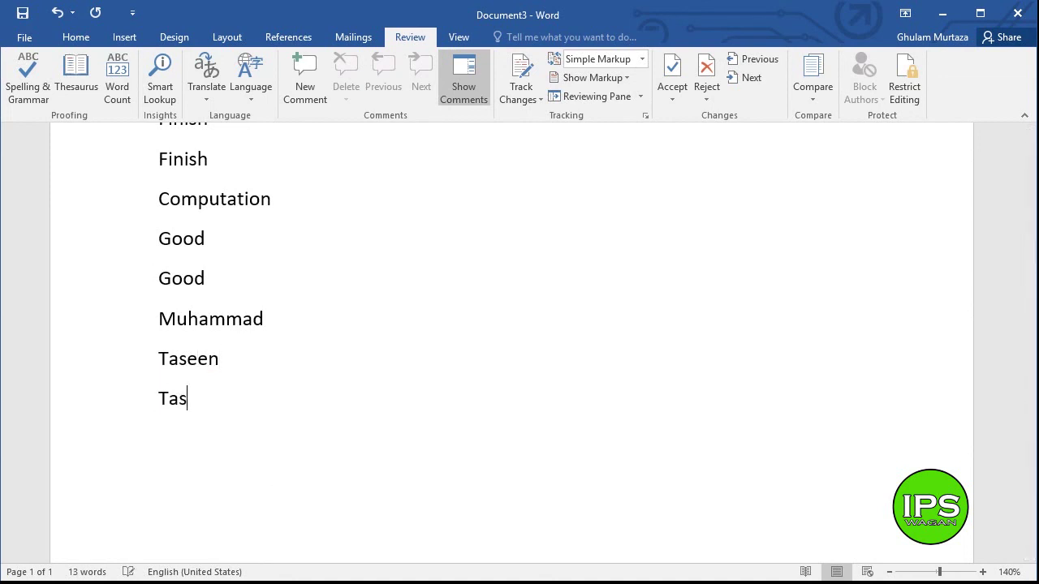
pyautogui.write('een')
pyautogui.press('Return')
pyautogui.hotkey('ctrl', 'n')
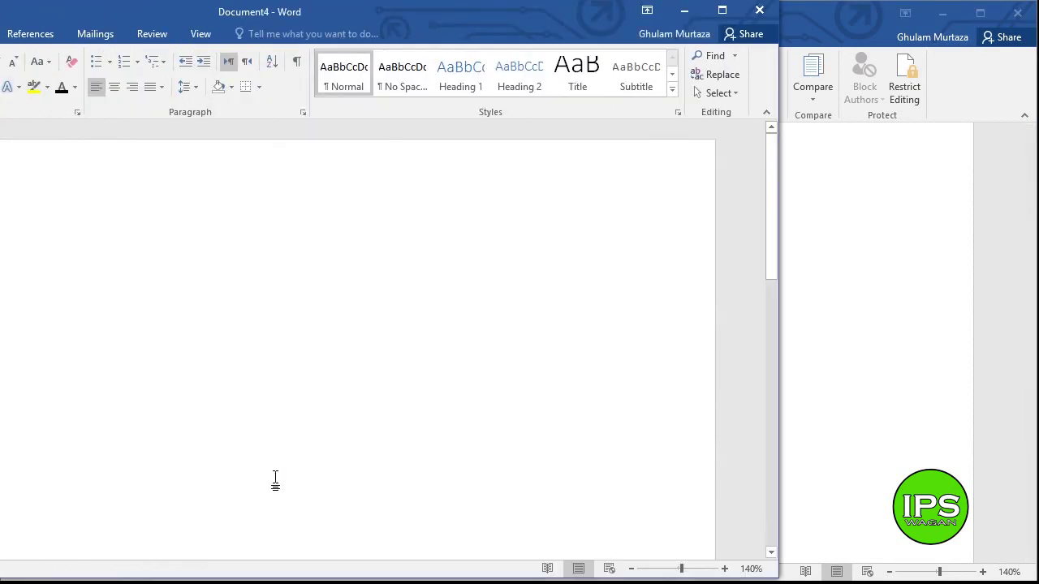
pyautogui.hotkey('ctrl', 'w')
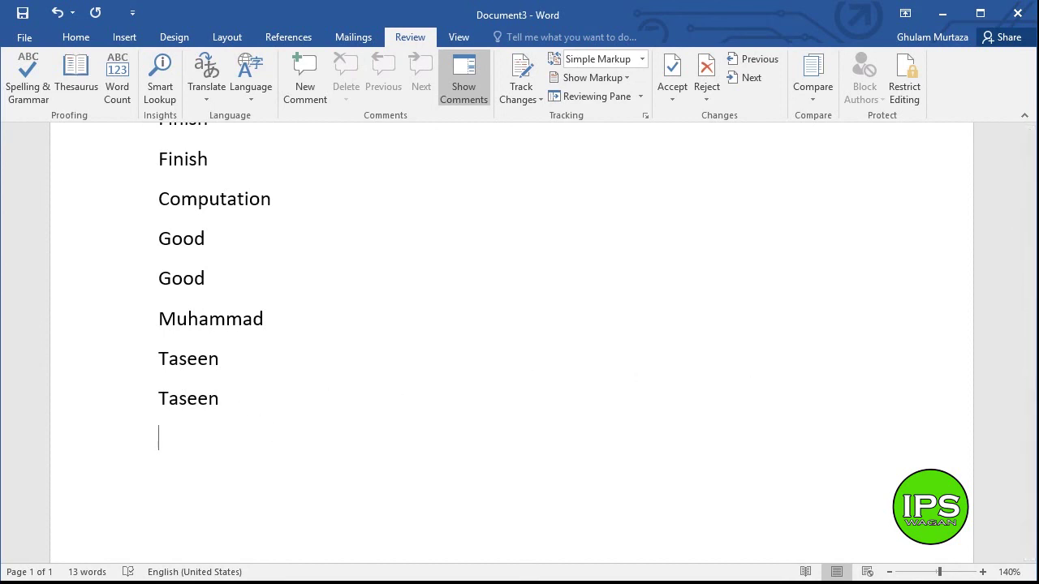
pyautogui.moveTo(1033, 315); pyautogui.dragTo(1022, 378)
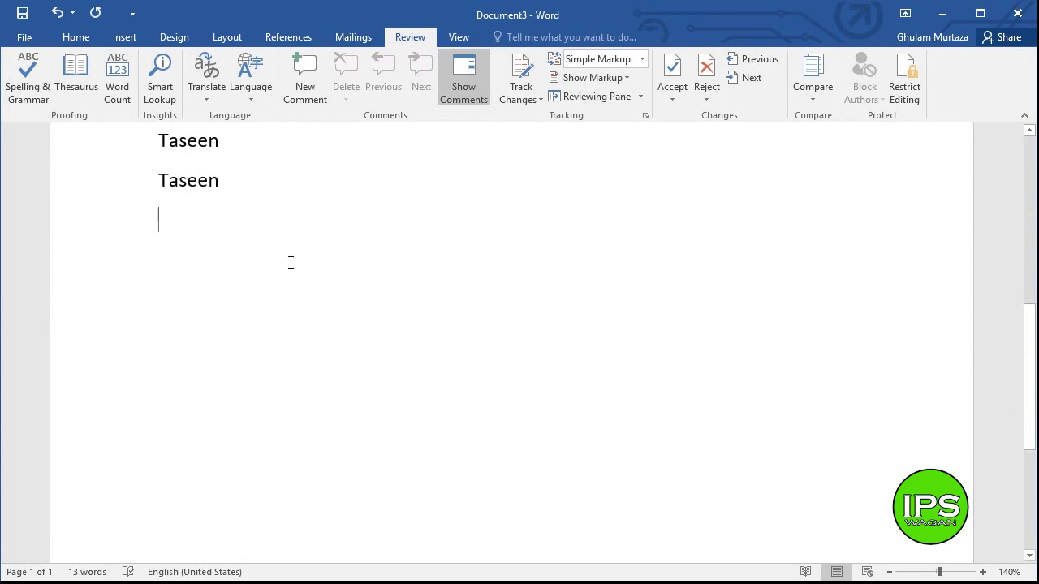
# - Type a person's full name and add the flagged surname to the dictionary via right-click
pyautogui.write('Kha')
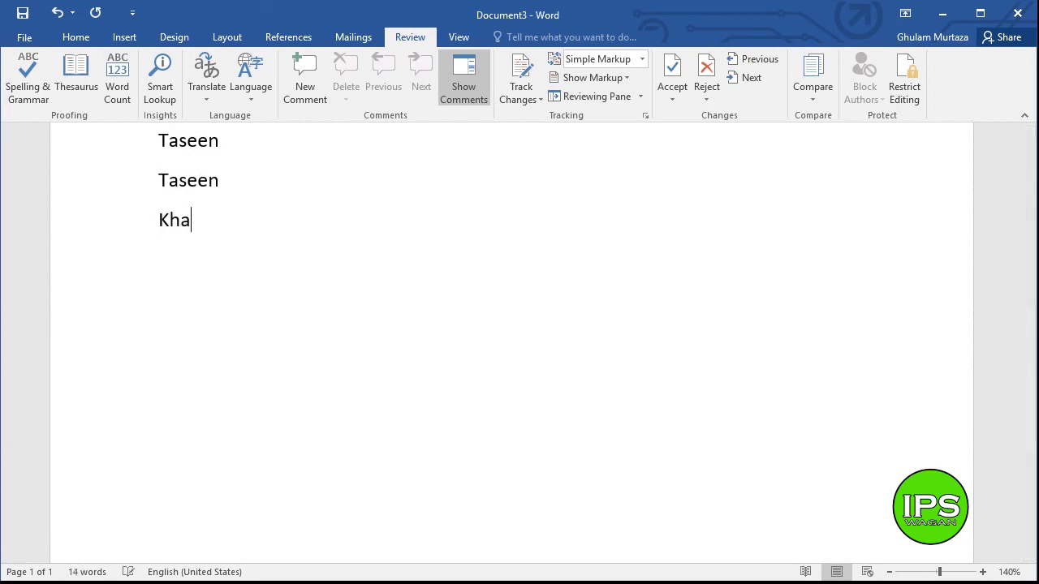
pyautogui.press('BackSpace')
pyautogui.press('BackSpace')
pyautogui.press('BackSpace')
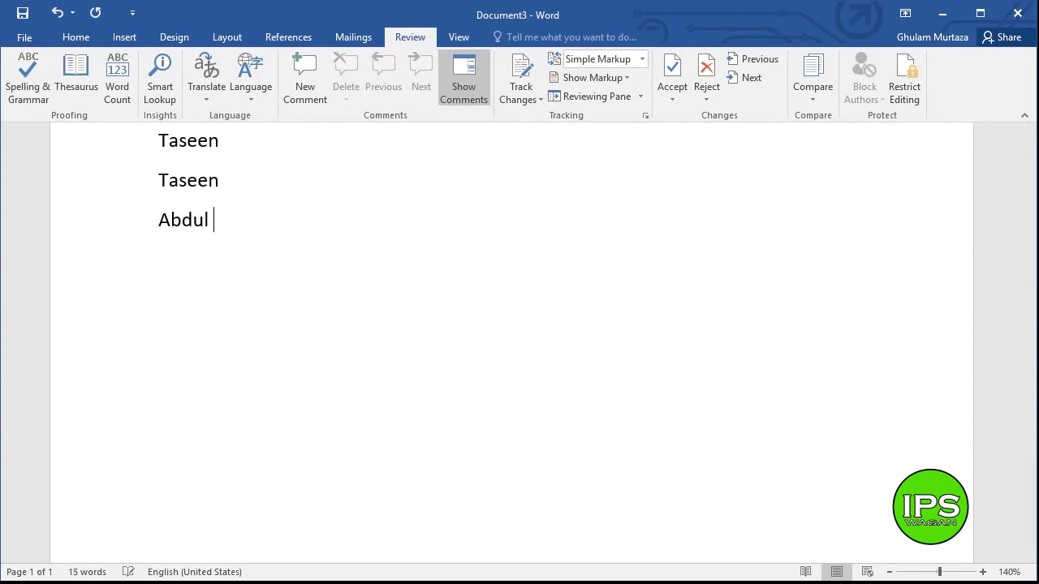
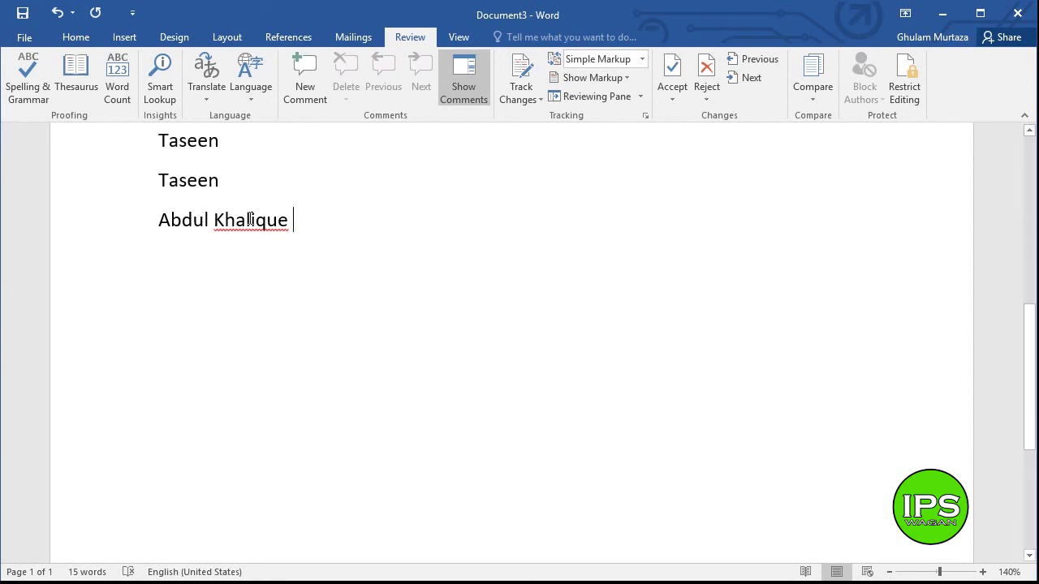
pyautogui.rightClick(251, 219)
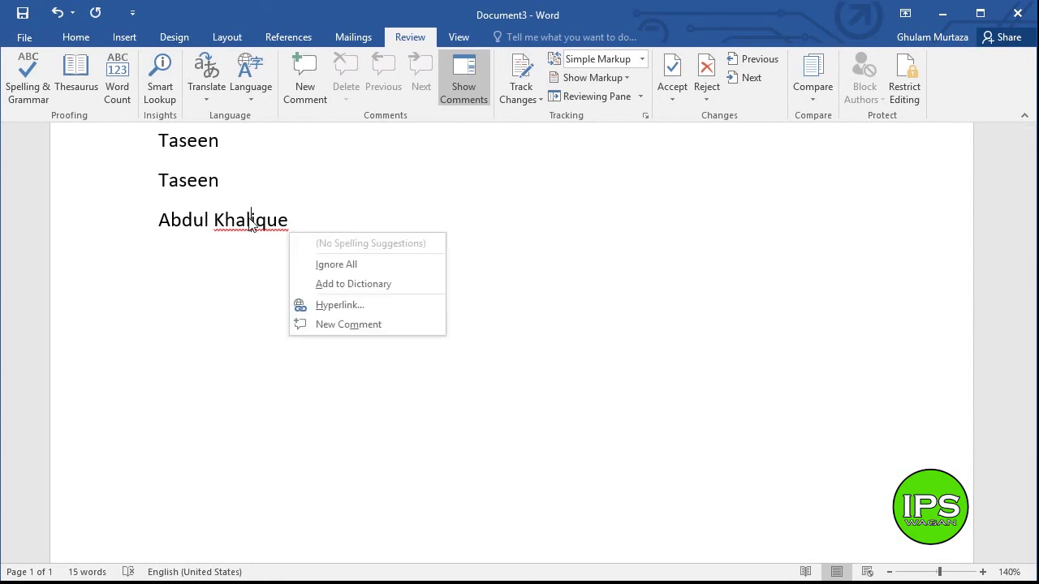
pyautogui.click(307, 286)
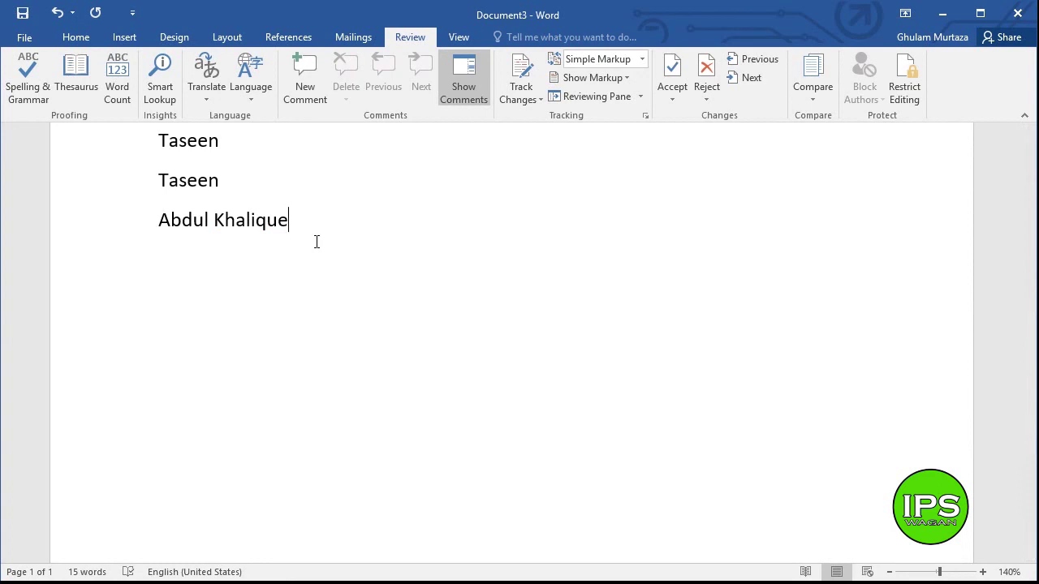
# - Add the surname alone on a new line, now unflagged by spell check, and start another line
pyautogui.press('Return')
pyautogui.press('BackSpace')
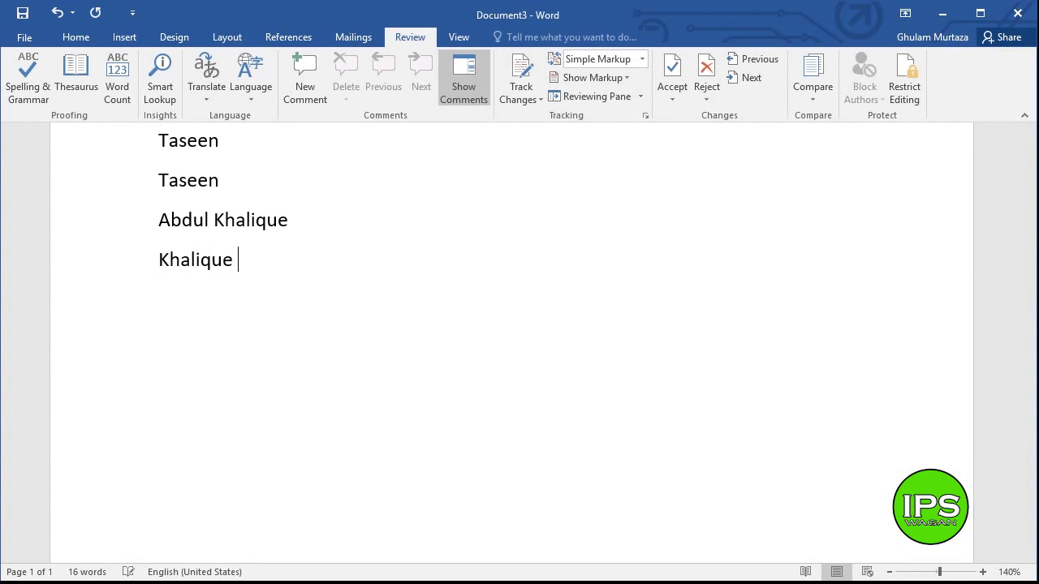
pyautogui.press('Return')
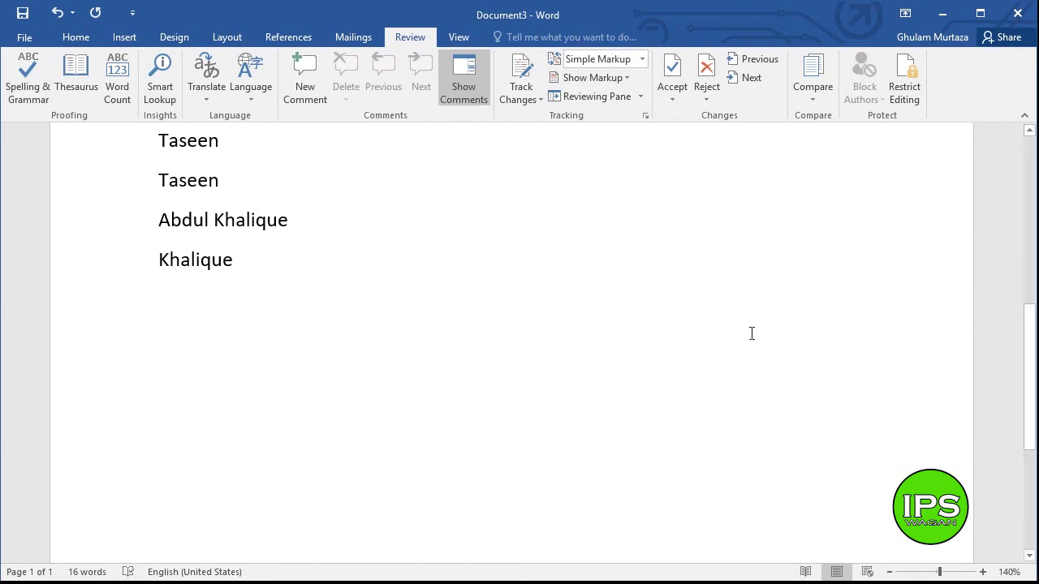
# - Delete every listed word below the 'Spelling & Grammar Check' and 'Thesaurus' headings, leaving an empty line
pyautogui.moveTo(1029, 369); pyautogui.dragTo(1029, 300)
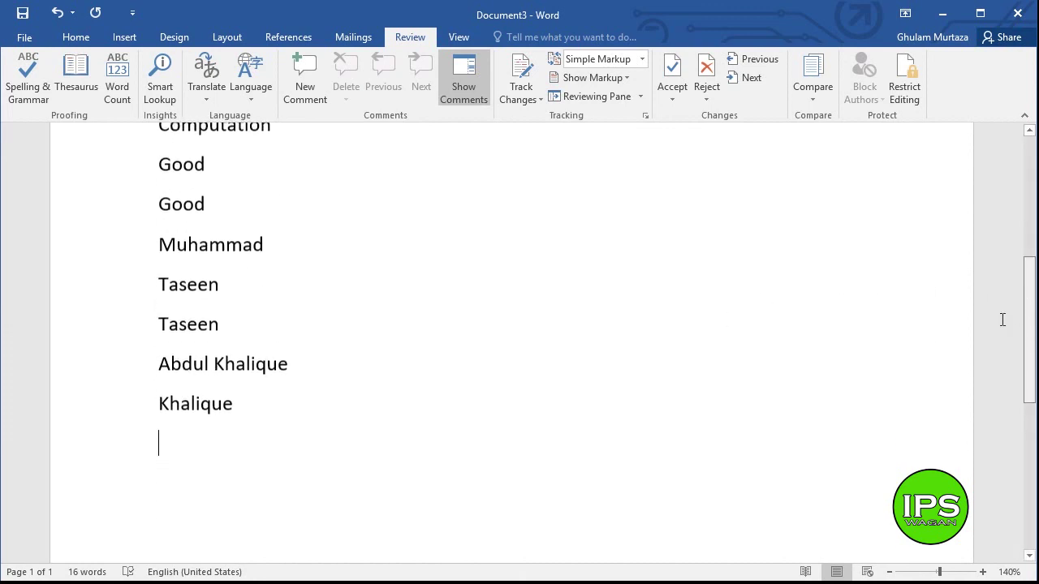
pyautogui.moveTo(452, 442); pyautogui.dragTo(138, 304)
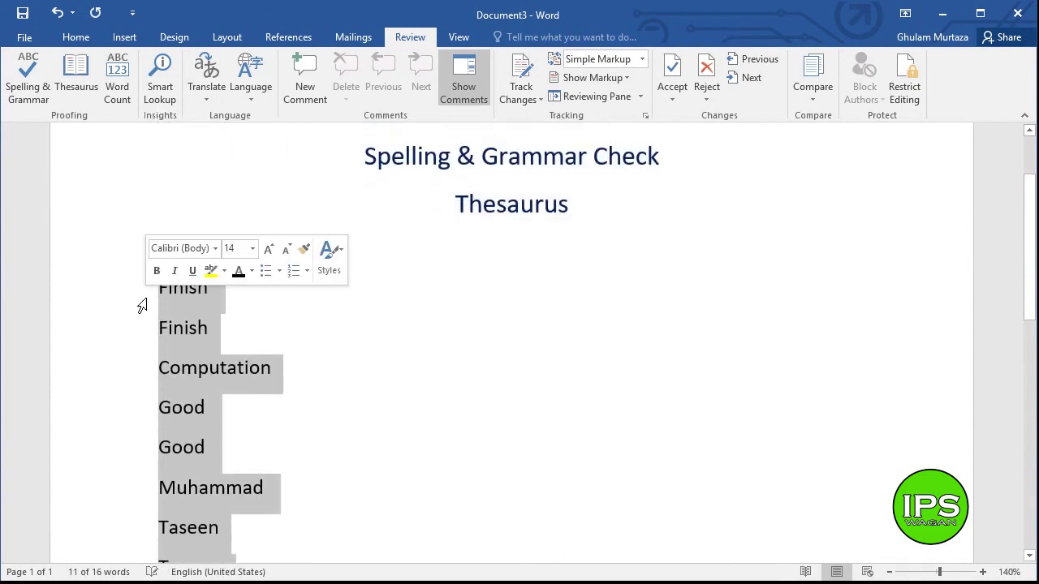
pyautogui.press('Delete')
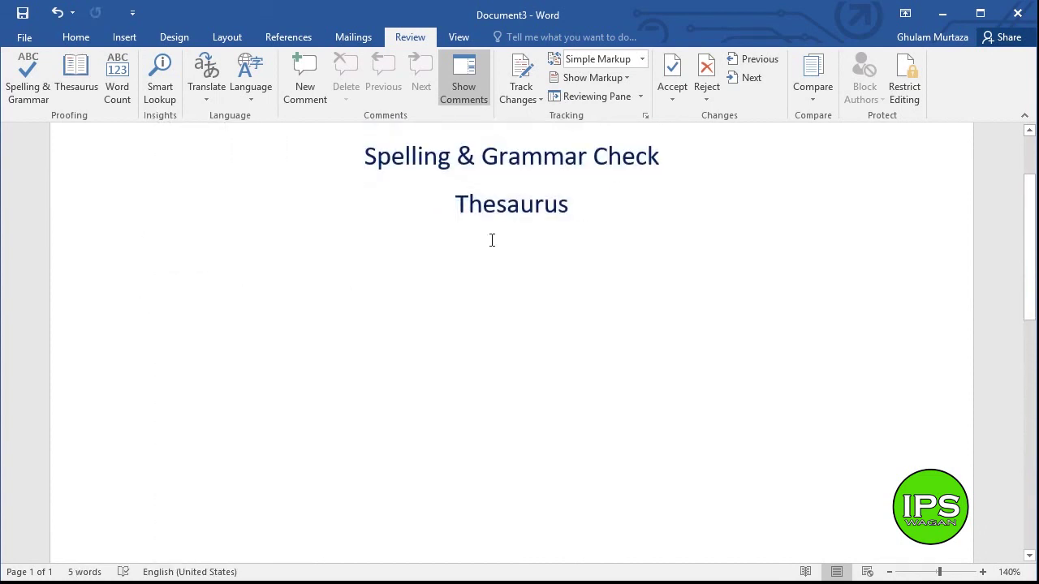
pyautogui.moveTo(580, 196); pyautogui.dragTo(454, 202)
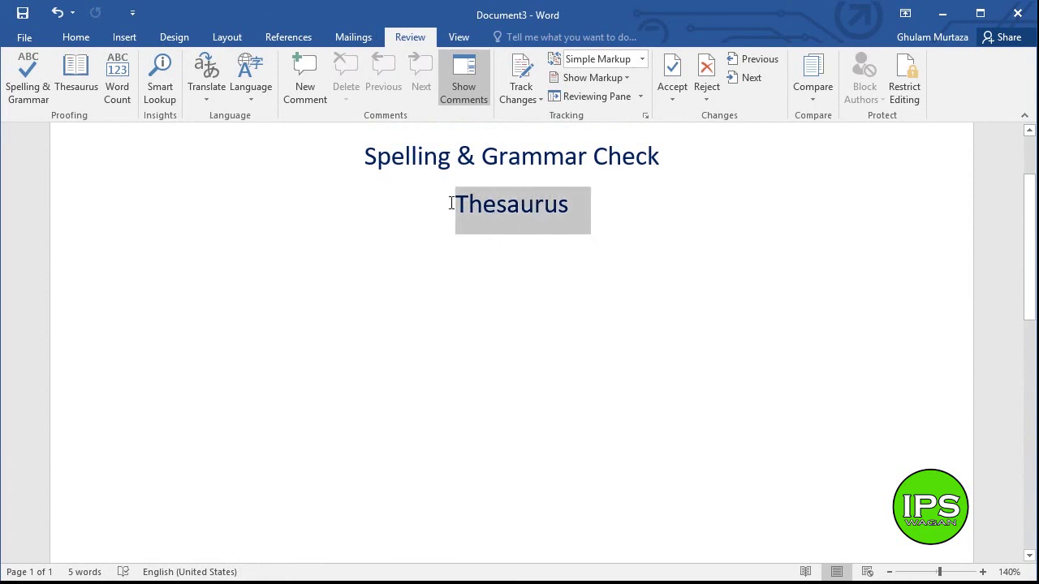
pyautogui.click(271, 303)
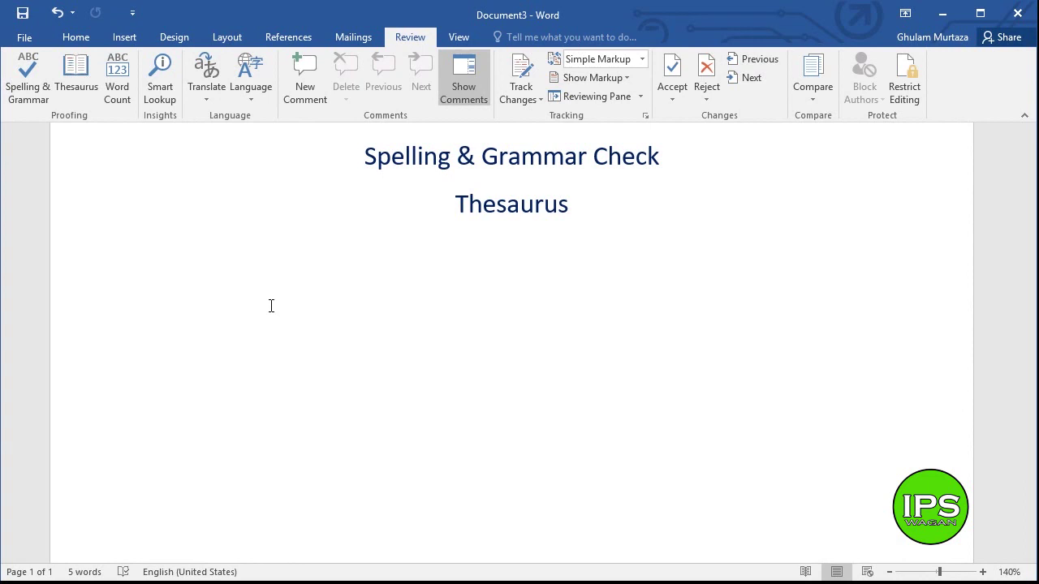
# - Type 'happy' below the headings, auto-capitalised to 'Happy', and select the word
pyautogui.write('happy')
pyautogui.hotkey('ctrl', 'a')
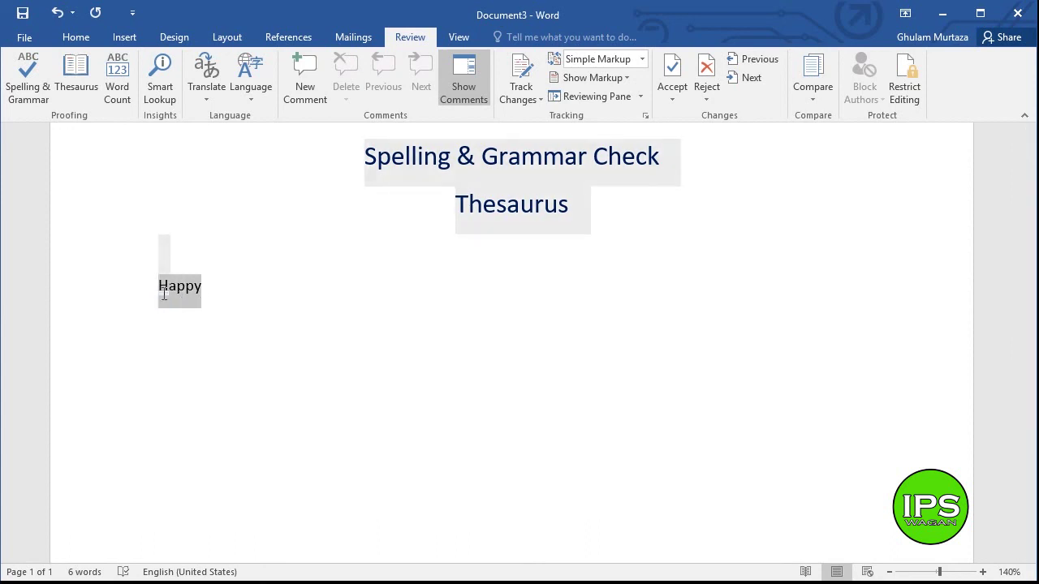
pyautogui.doubleClick(170, 288)
pyautogui.click(186, 316)
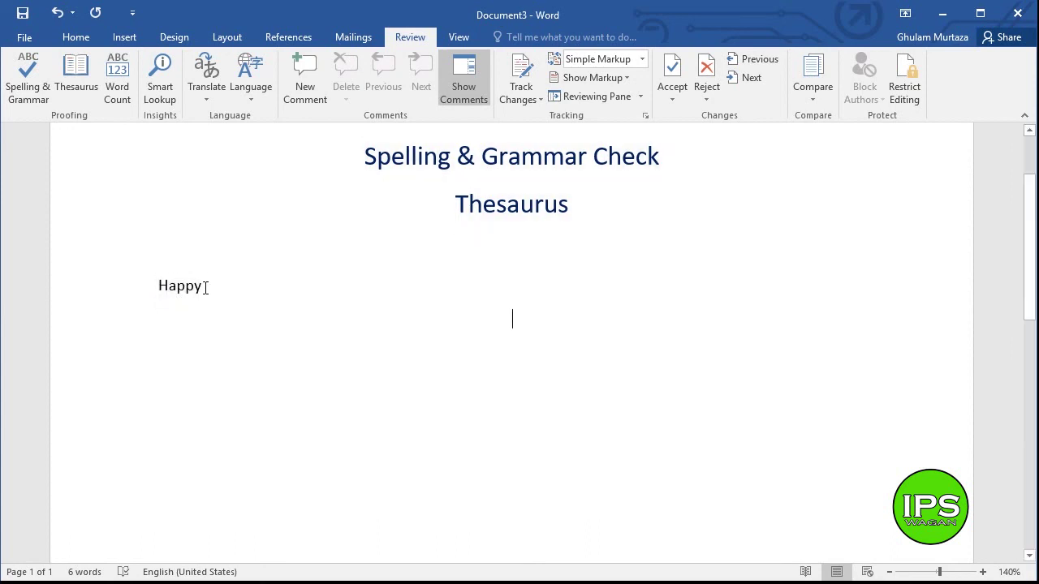
pyautogui.moveTo(205, 288); pyautogui.dragTo(160, 286)
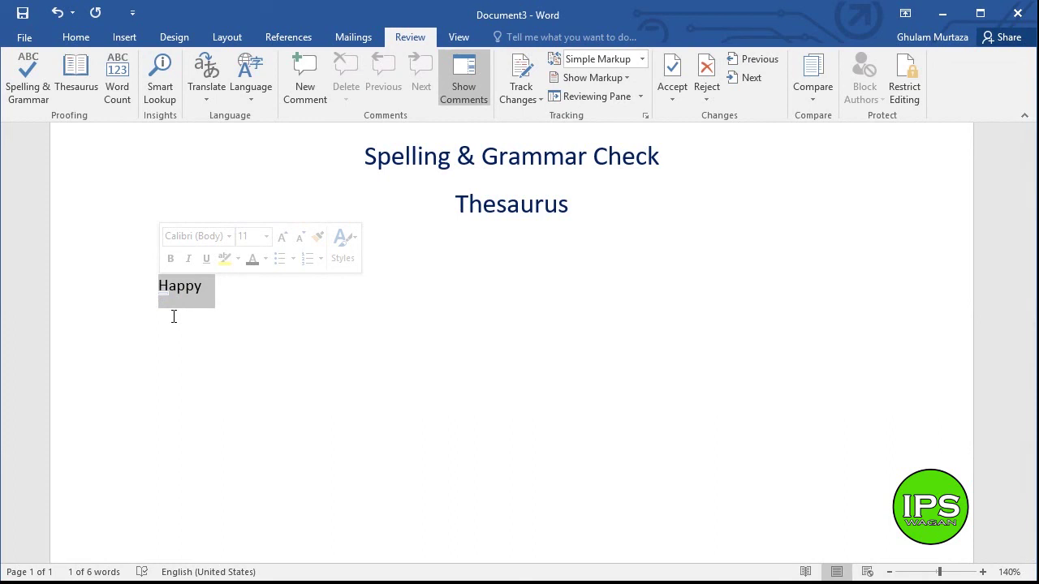
pyautogui.moveTo(212, 286); pyautogui.dragTo(143, 287)
pyautogui.click(199, 298)
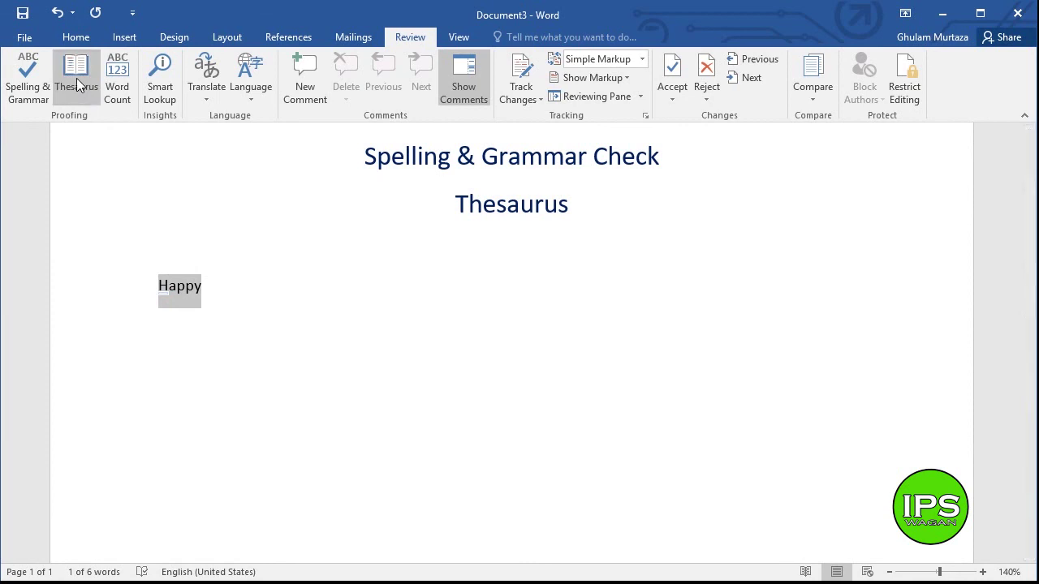
# - Look up Happy in the Thesaurus and browse synonyms like Content, Pleased, Glad and Joyful
pyautogui.click(76, 78)
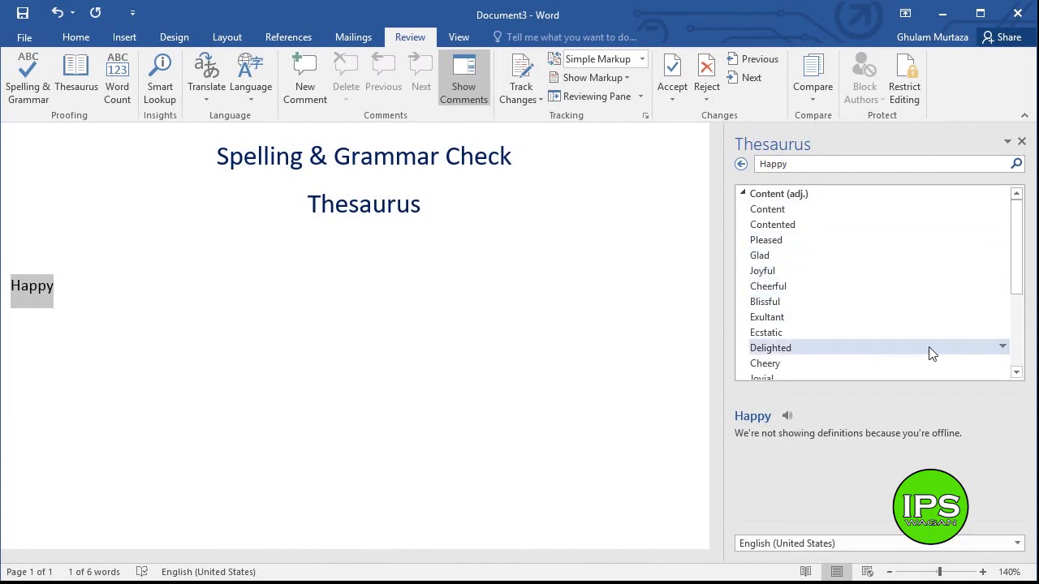
pyautogui.moveTo(1021, 229); pyautogui.dragTo(1016, 308)
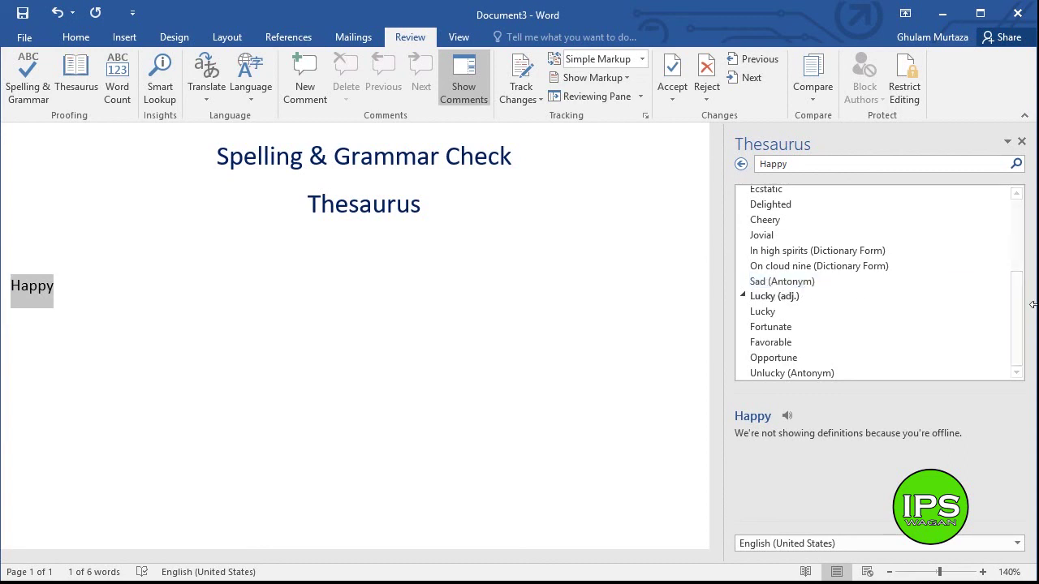
pyautogui.moveTo(1013, 306); pyautogui.dragTo(1017, 232)
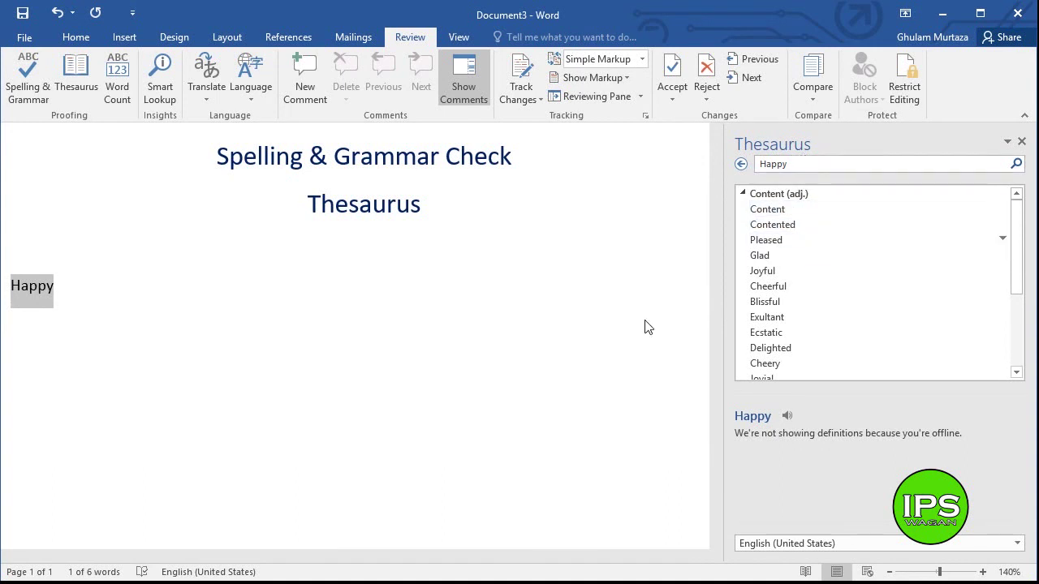
pyautogui.click(162, 294)
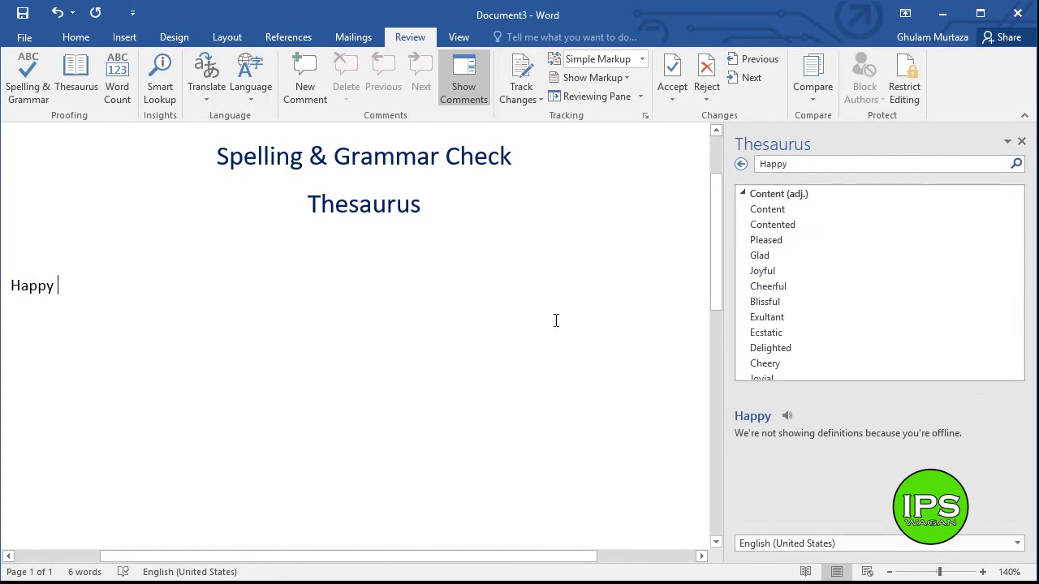
# - Insert the synonyms Glad and Content so the line reads 'Happy Glad Content', then add an empty line
pyautogui.rightClick(791, 264)
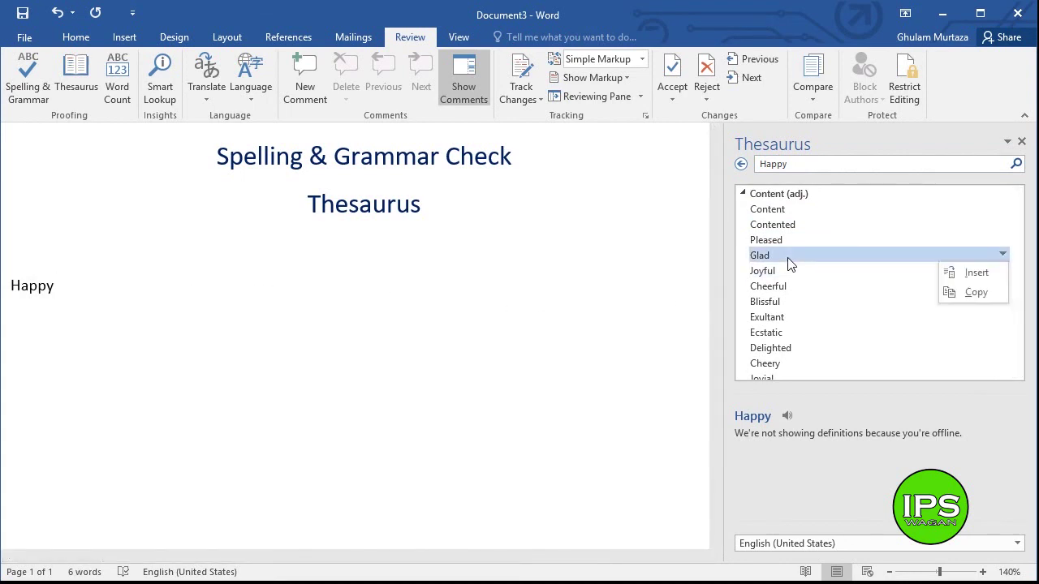
pyautogui.click(971, 279)
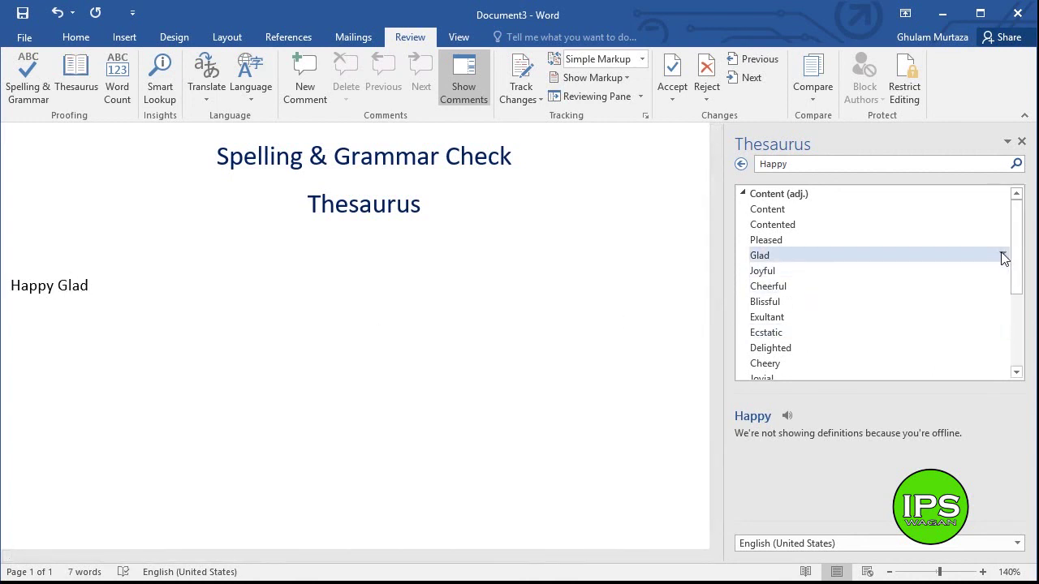
pyautogui.click(1002, 255)
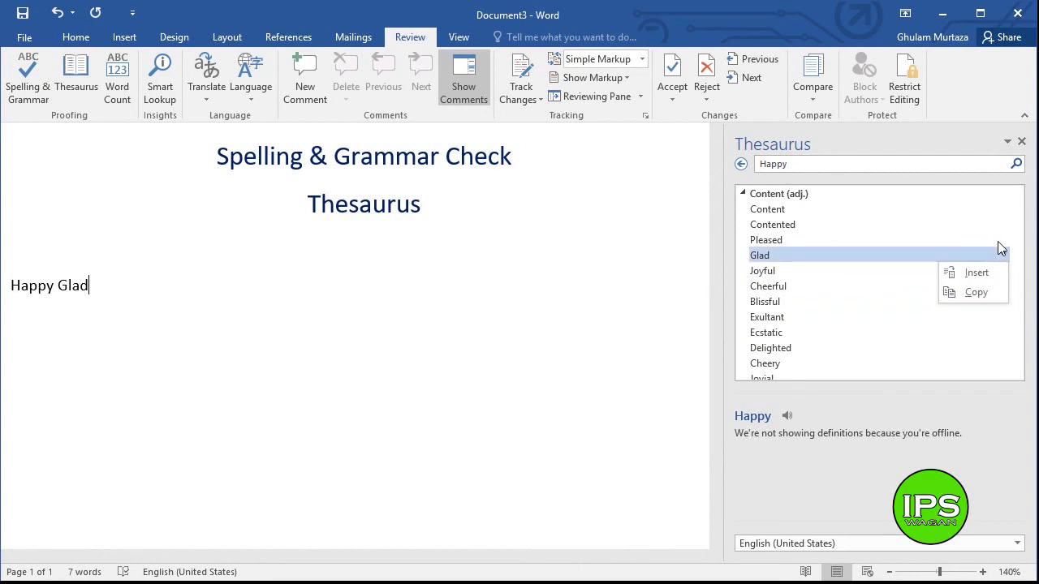
pyautogui.click(997, 241)
pyautogui.click(1003, 241)
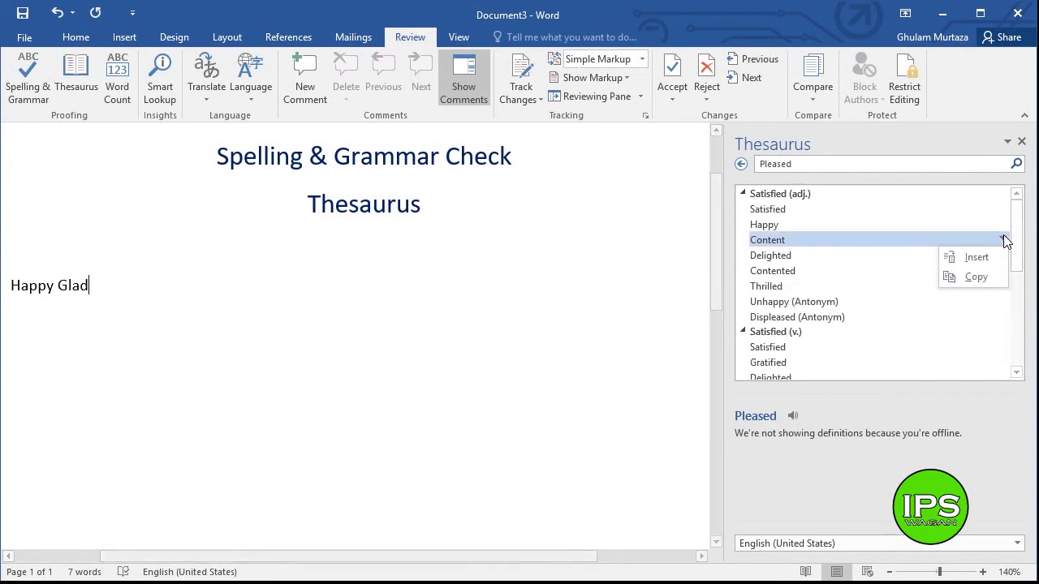
pyautogui.click(974, 260)
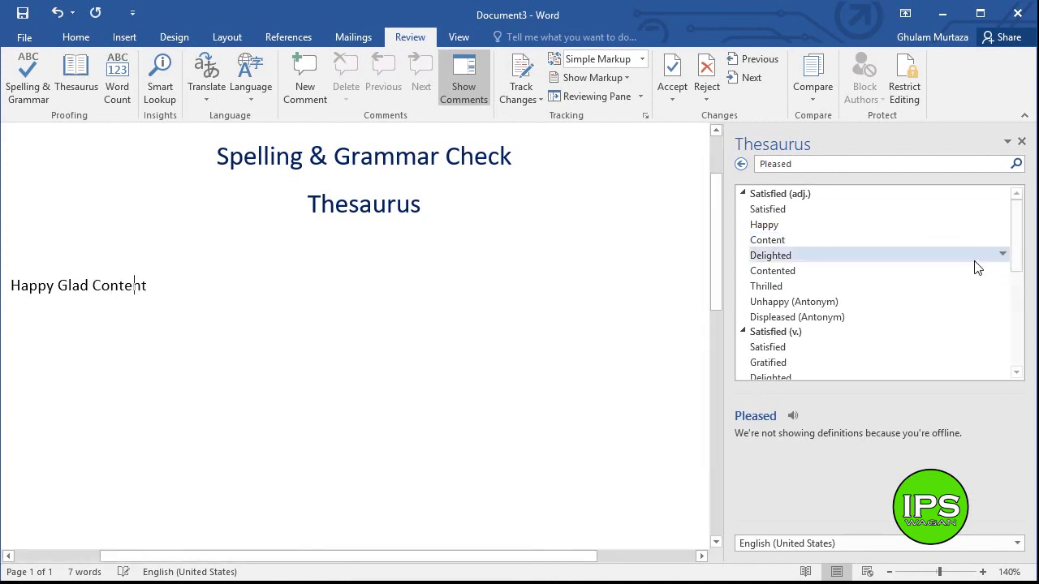
pyautogui.click(741, 164)
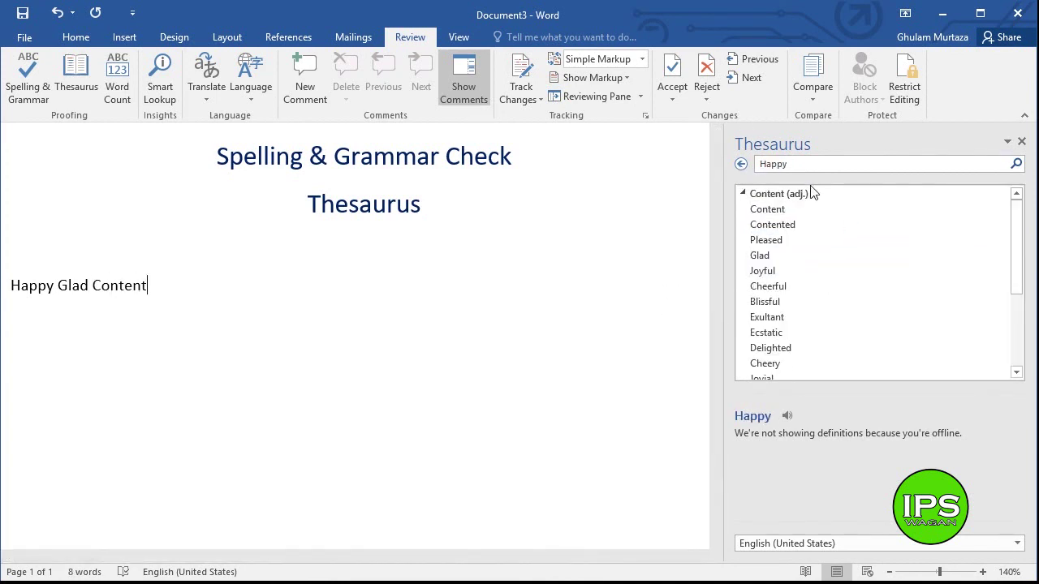
pyautogui.click(756, 255)
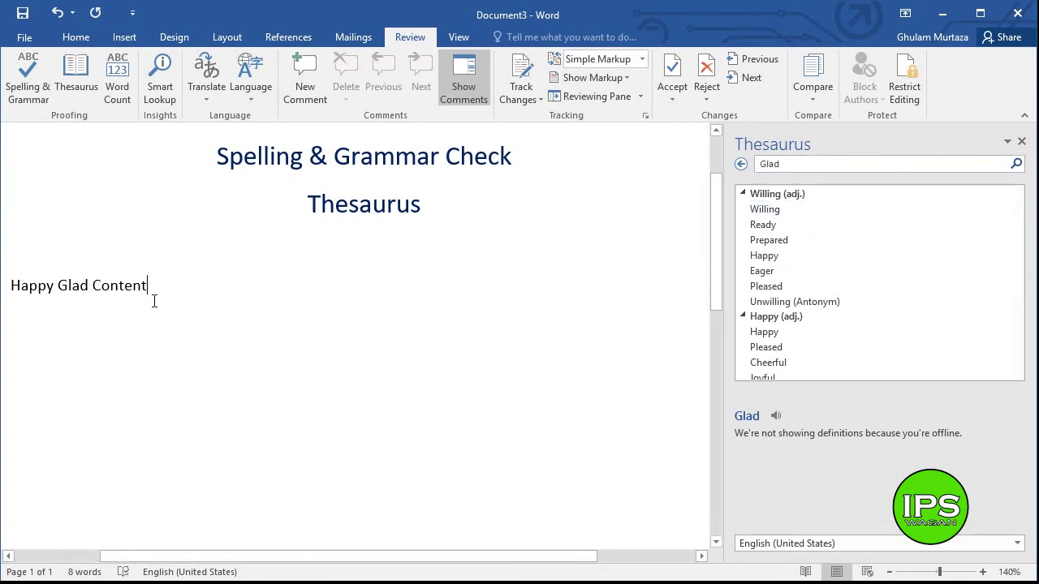
pyautogui.press('Return')
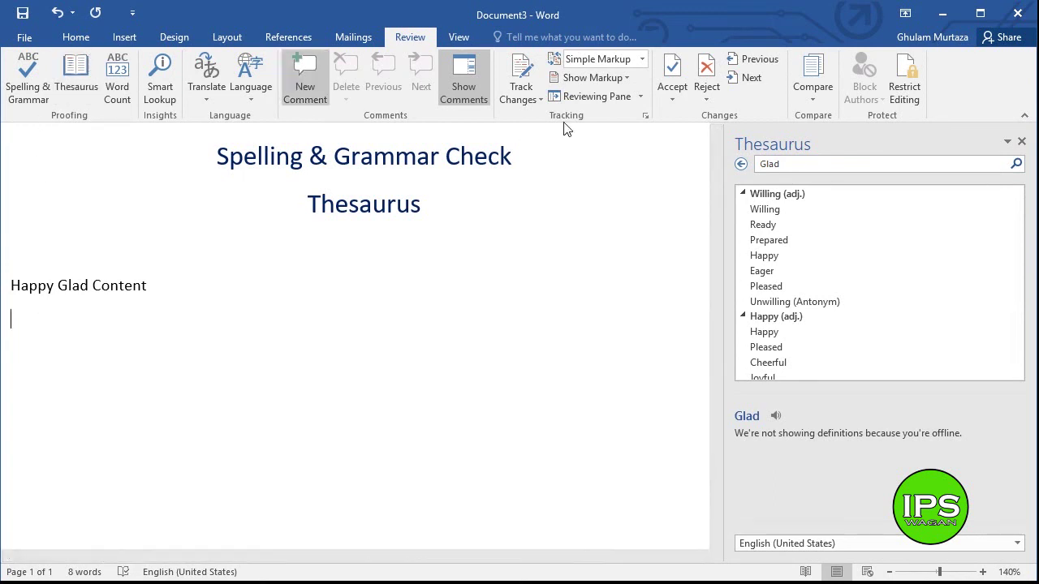
# - Reopen the Thesaurus and search for synonyms of 'go'
pyautogui.click(1021, 141)
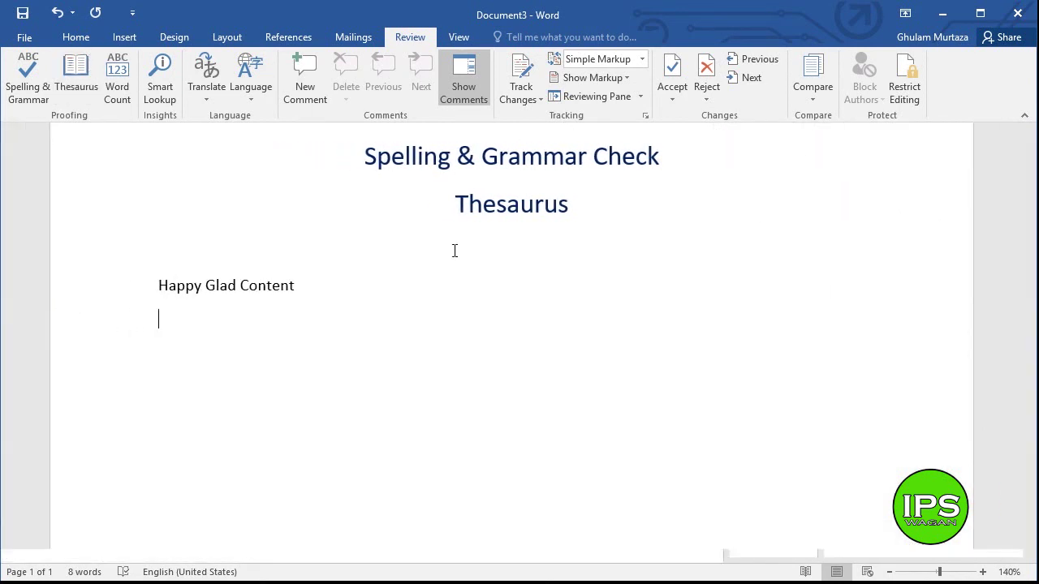
pyautogui.click(75, 71)
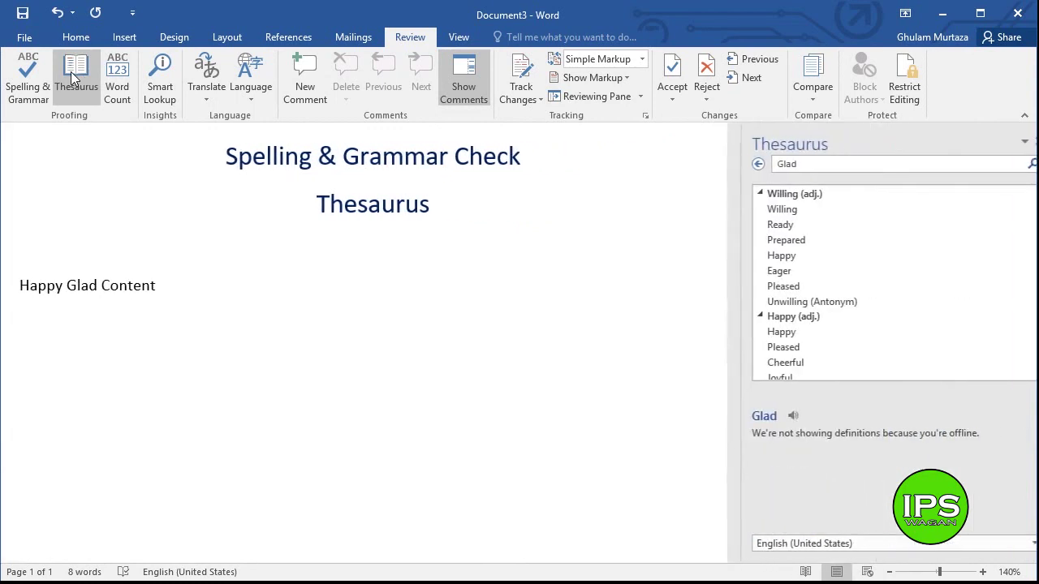
pyautogui.click(828, 164)
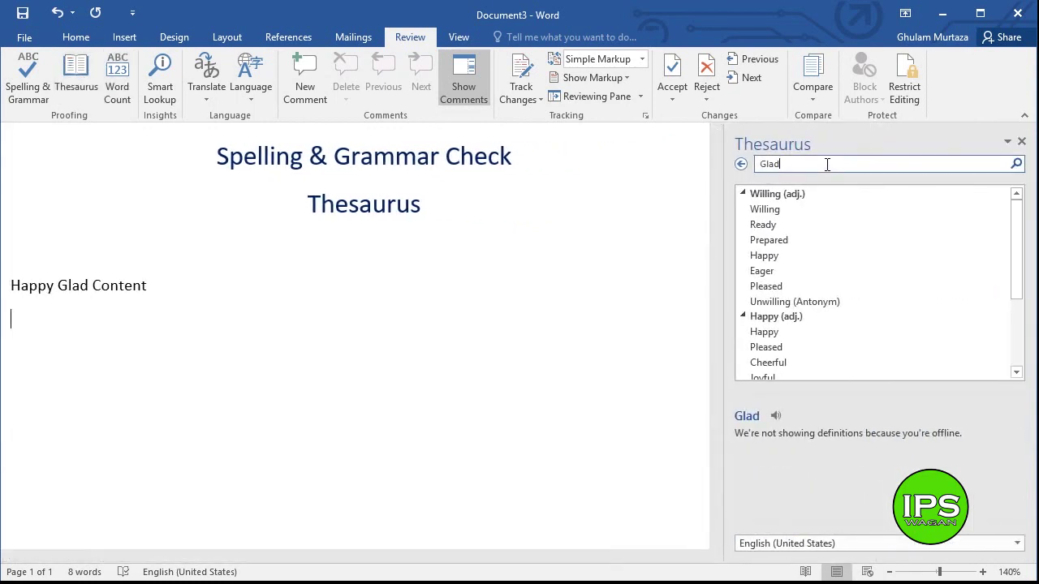
pyautogui.press('BackSpace')
pyautogui.press('BackSpace')
pyautogui.press('BackSpace')
pyautogui.press('BackSpace')
pyautogui.write('go')
pyautogui.click(1016, 164)
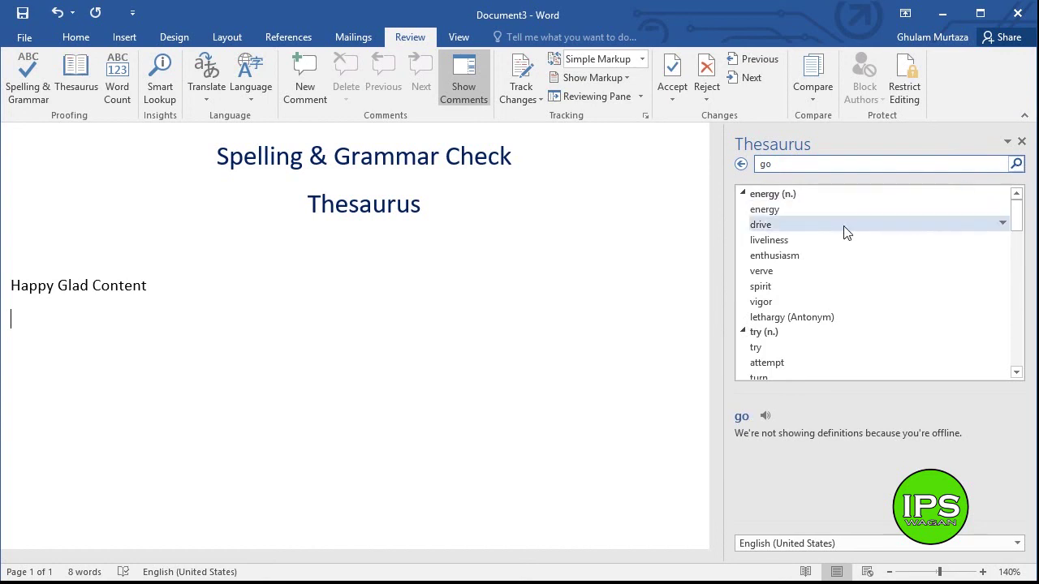
# - Scroll through the results for 'go' and look up its antonym 'come'
pyautogui.click(923, 163)
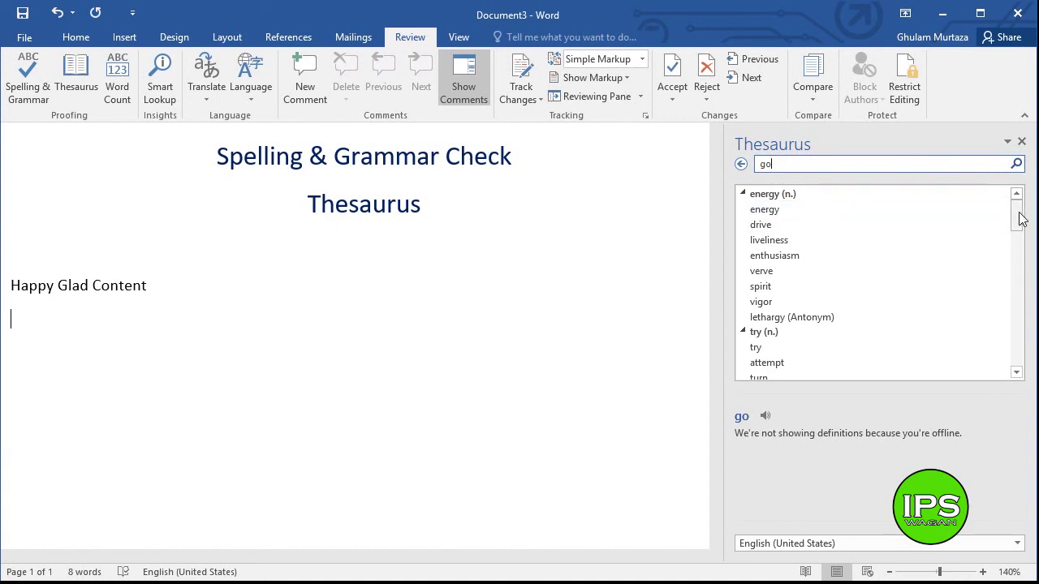
pyautogui.moveTo(1020, 228); pyautogui.dragTo(1018, 270)
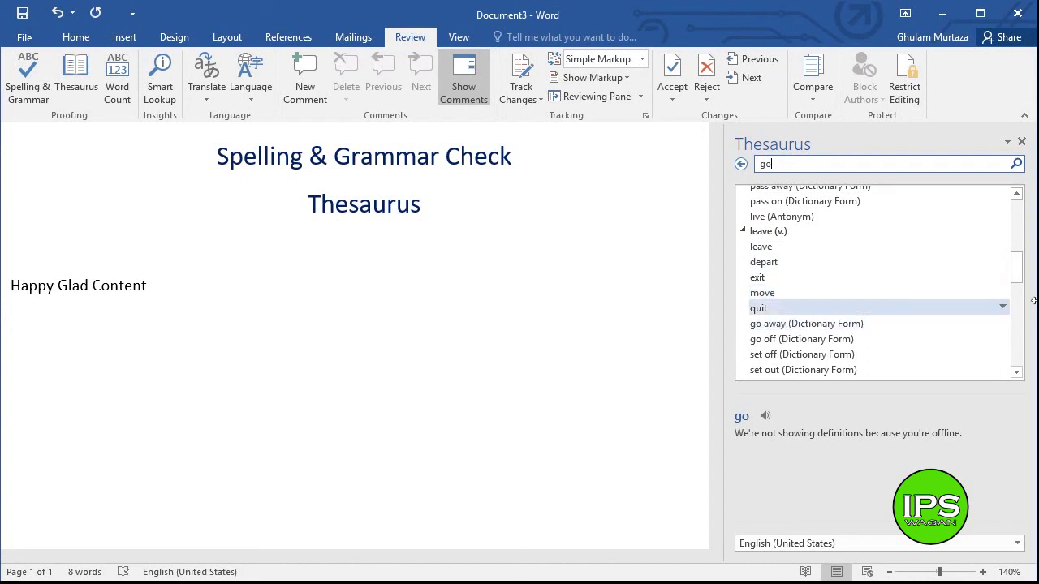
pyautogui.moveTo(1017, 278); pyautogui.dragTo(1020, 294)
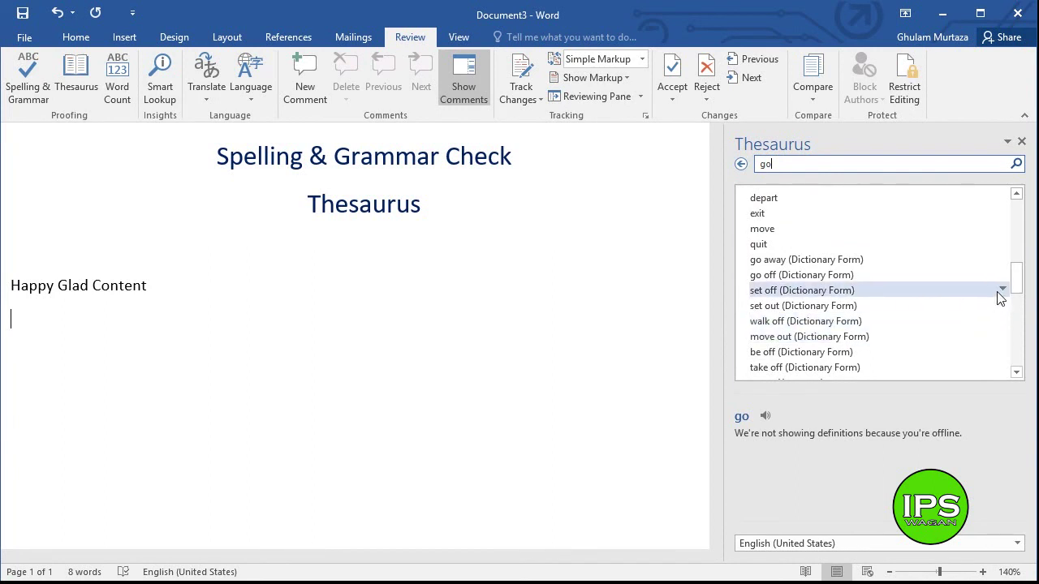
pyautogui.moveTo(1016, 280); pyautogui.dragTo(1015, 322)
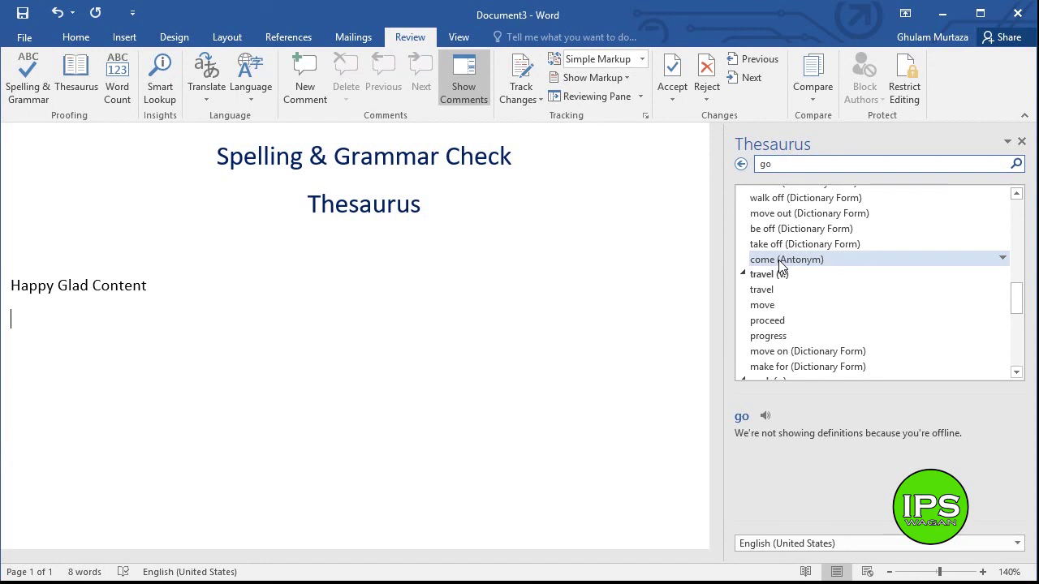
pyautogui.click(846, 260)
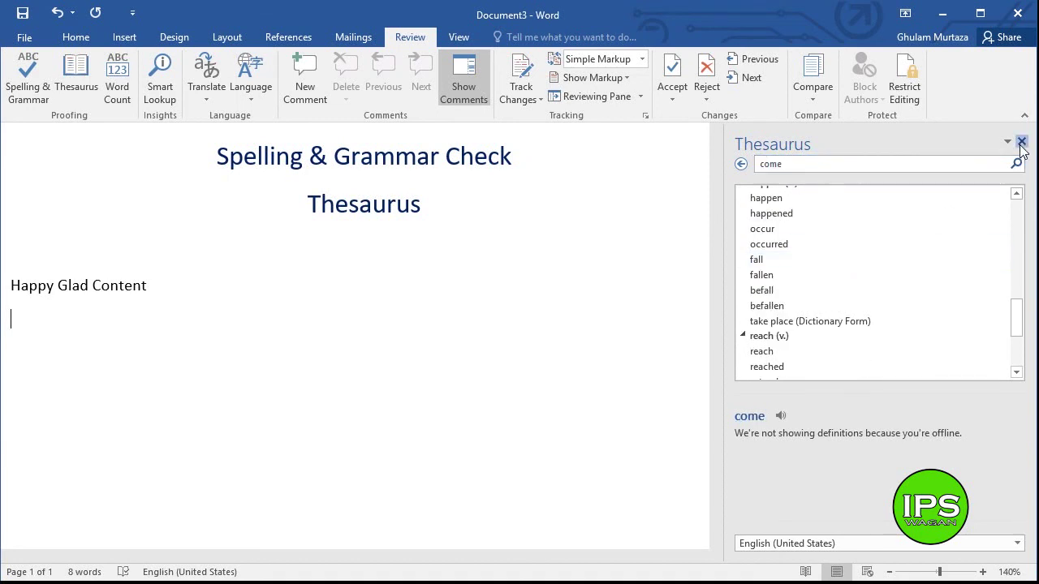
# - Close the Thesaurus pane
pyautogui.click(1021, 142)
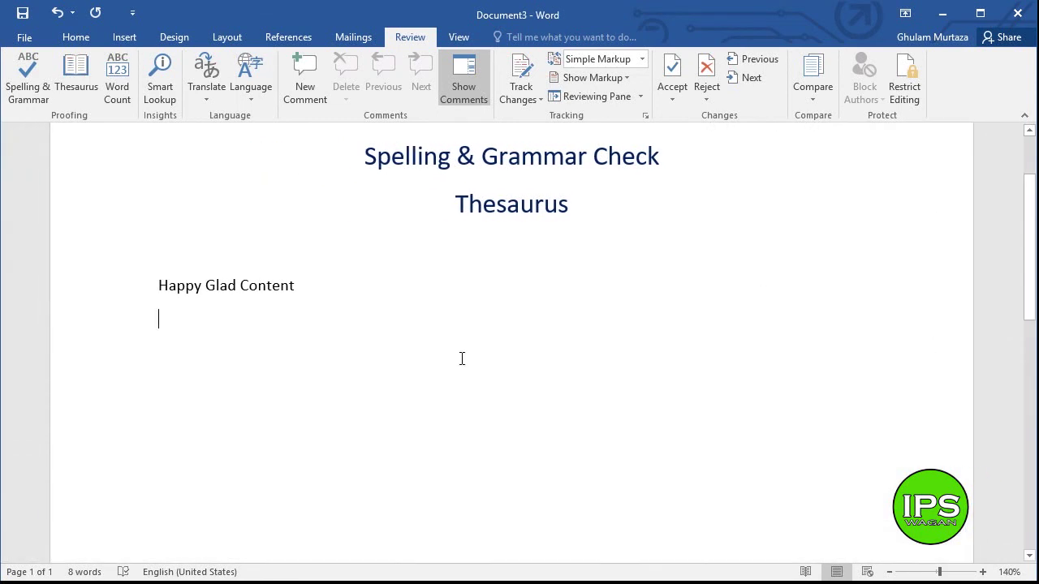